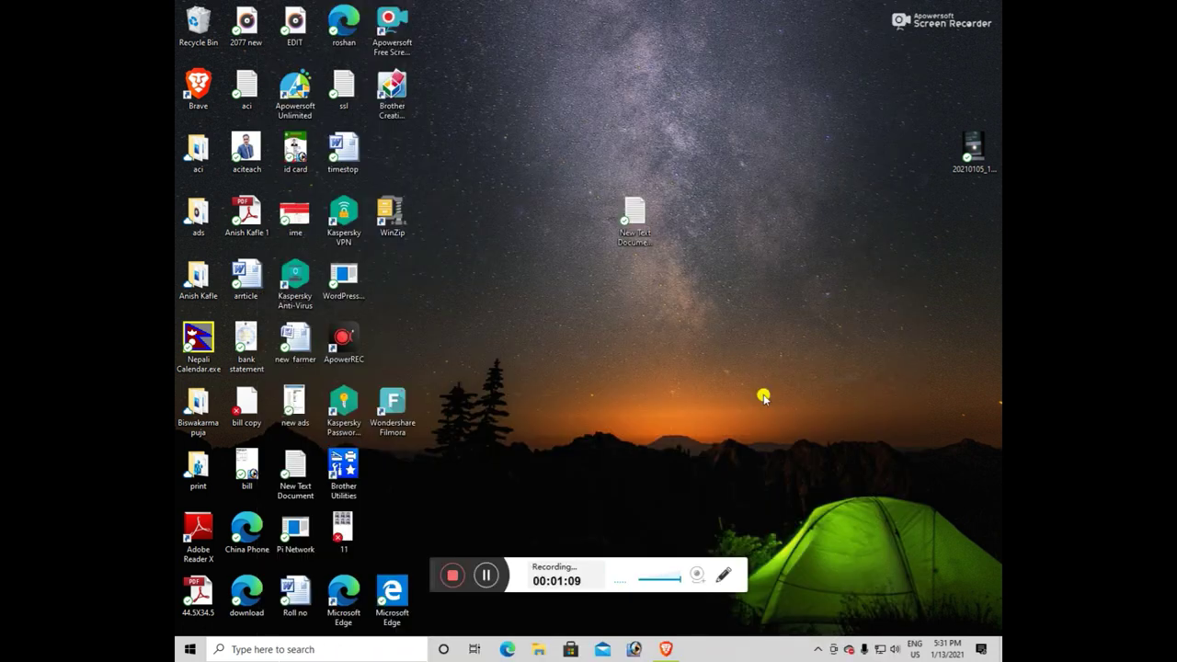
{"action": "right_click", "coordinate": [673, 311]}
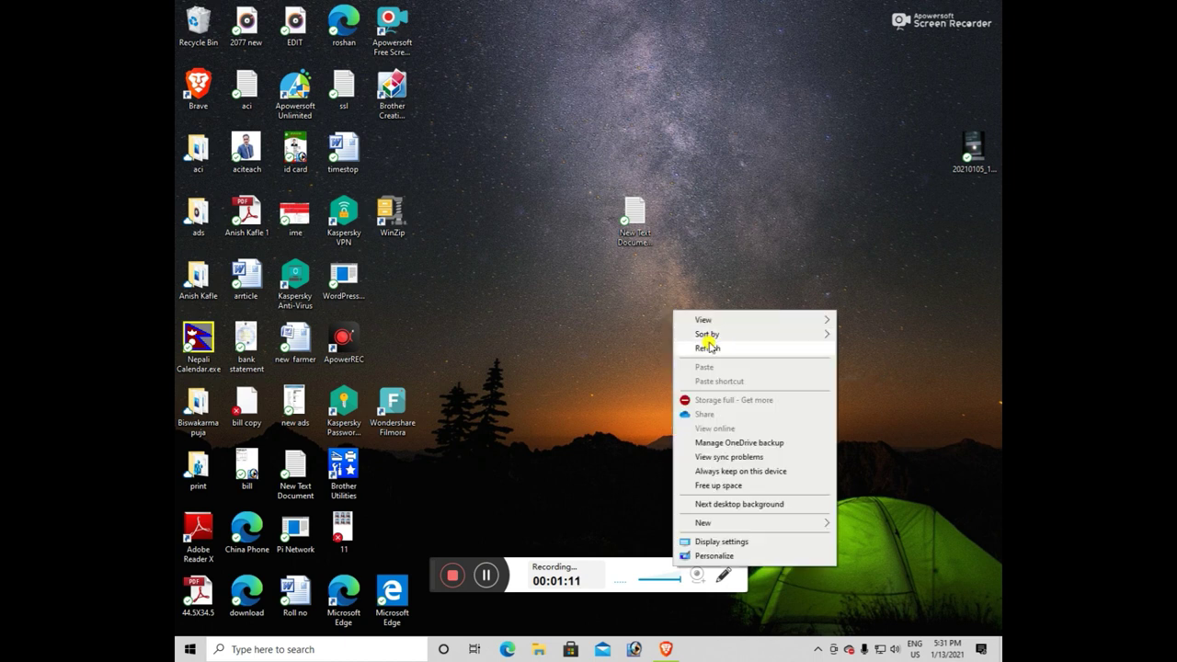
{"action": "left_click", "coordinate": [708, 347]}
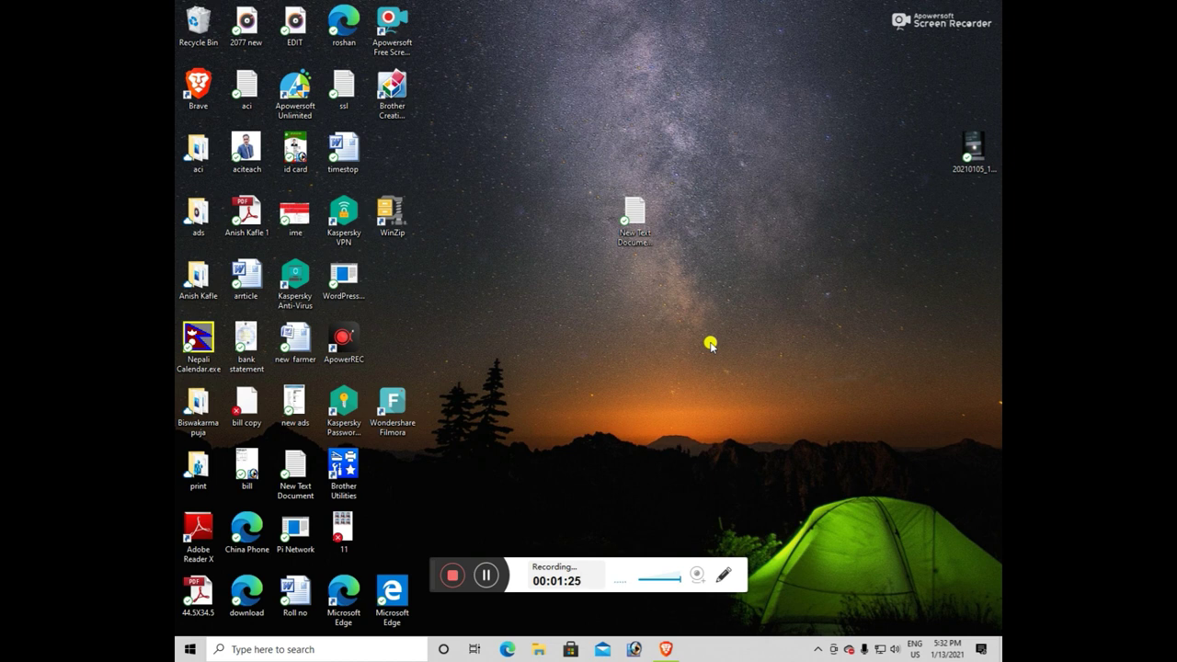
{"action": "left_click", "coordinate": [486, 575]}
{"action": "left_click", "coordinate": [486, 575]}
- Switch to the Brave browser and load the Department of Transport Management website at dotm.gov.np
{"action": "left_click", "coordinate": [665, 649]}
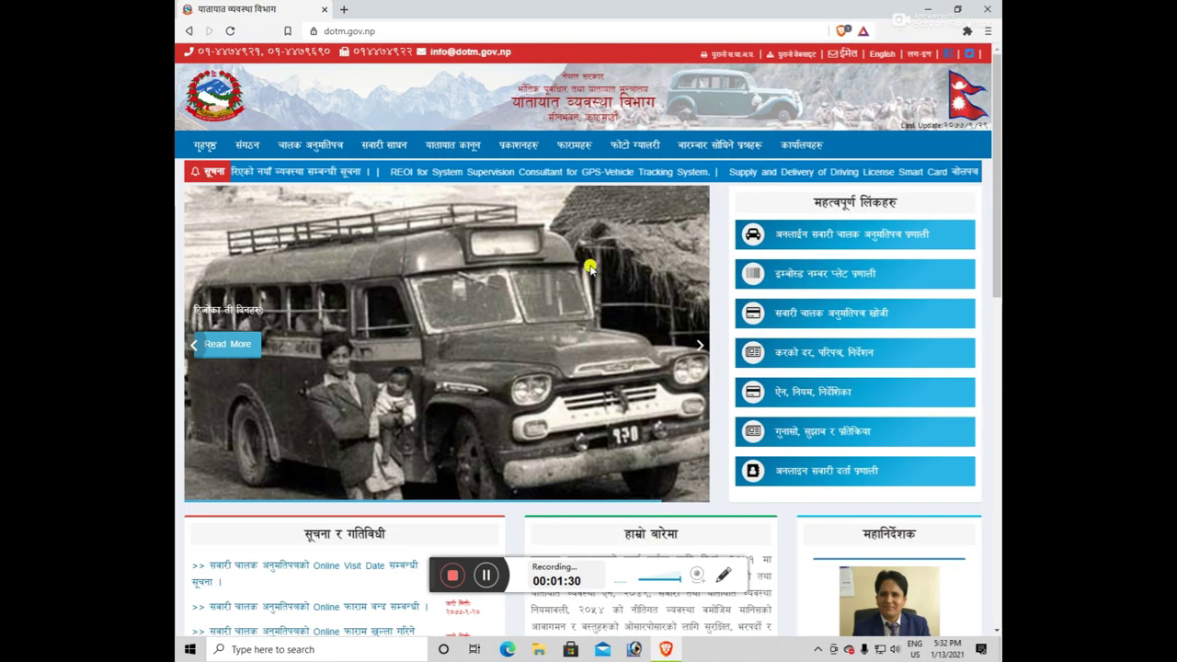
{"action": "left_click", "coordinate": [382, 32]}
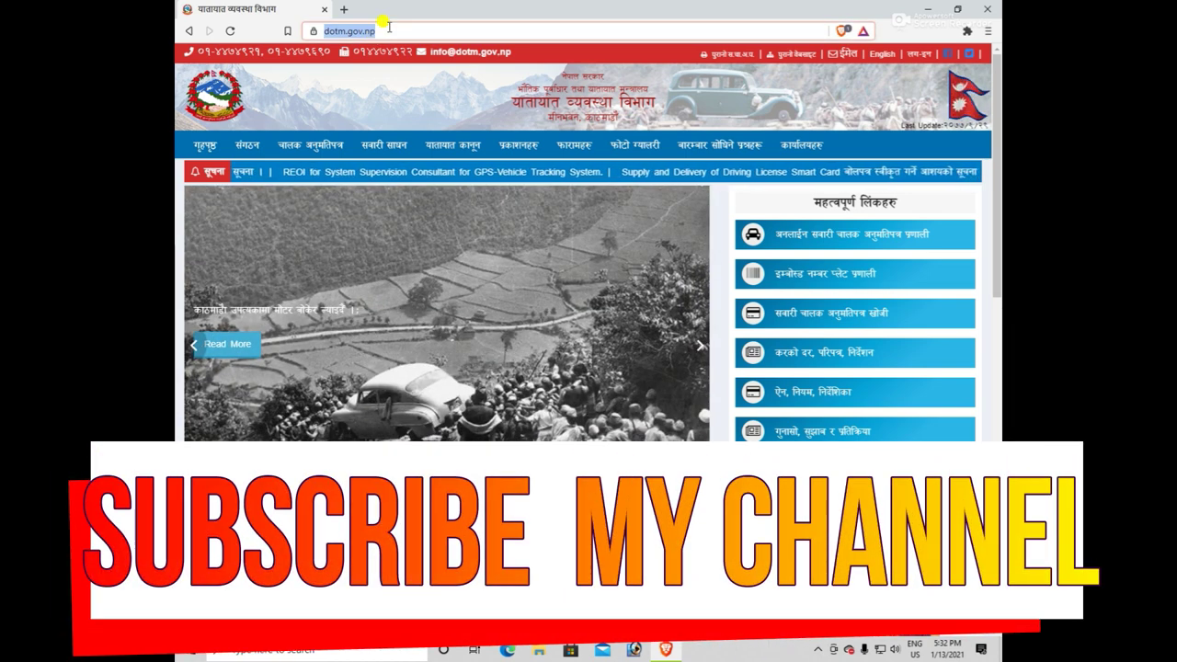
{"action": "left_click", "coordinate": [391, 30]}
{"action": "double_click", "coordinate": [394, 31]}
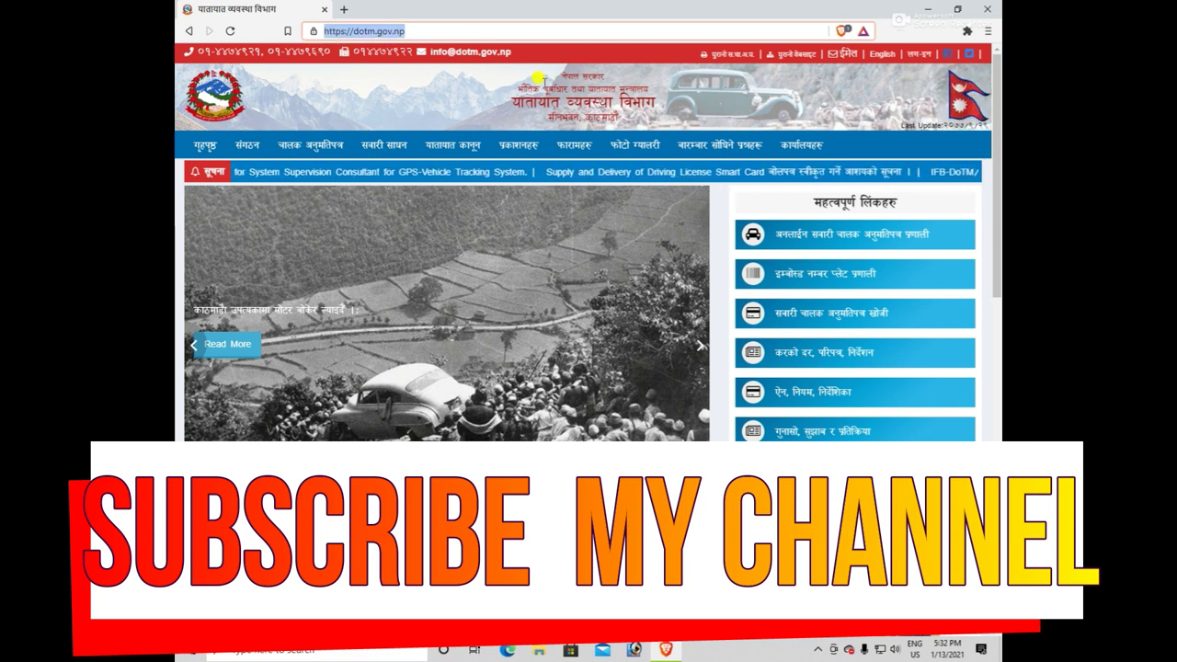
{"action": "key", "text": "Return"}
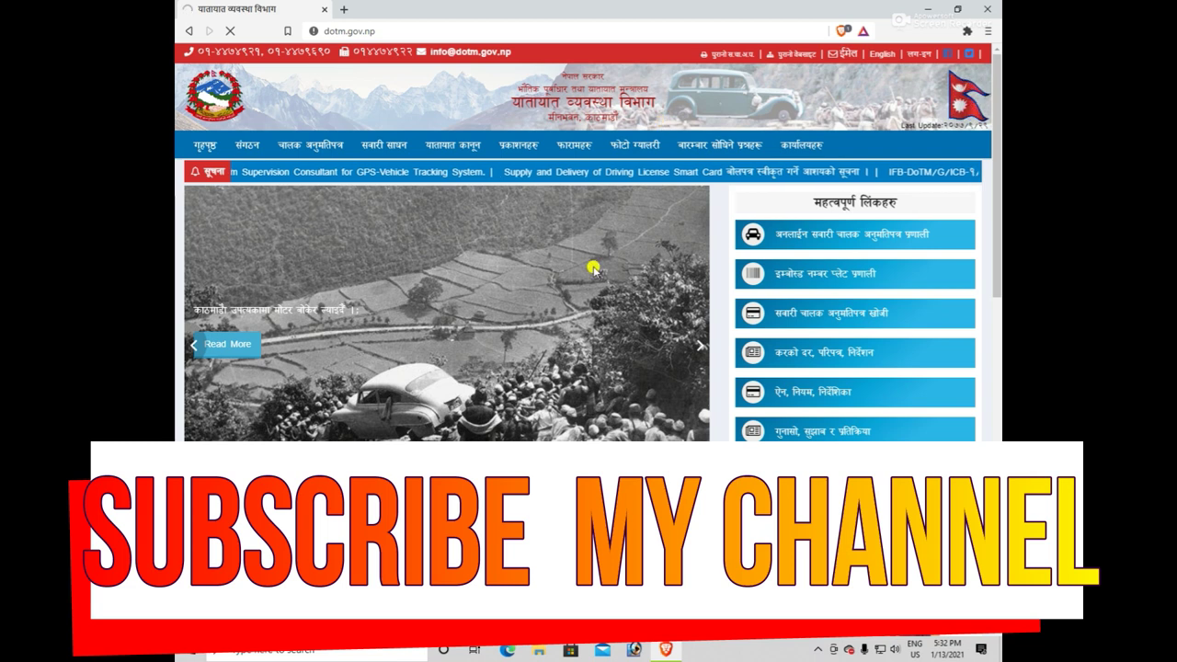
{"action": "left_click_drag", "start_coordinate": [428, 560], "coordinate": [758, 614]}
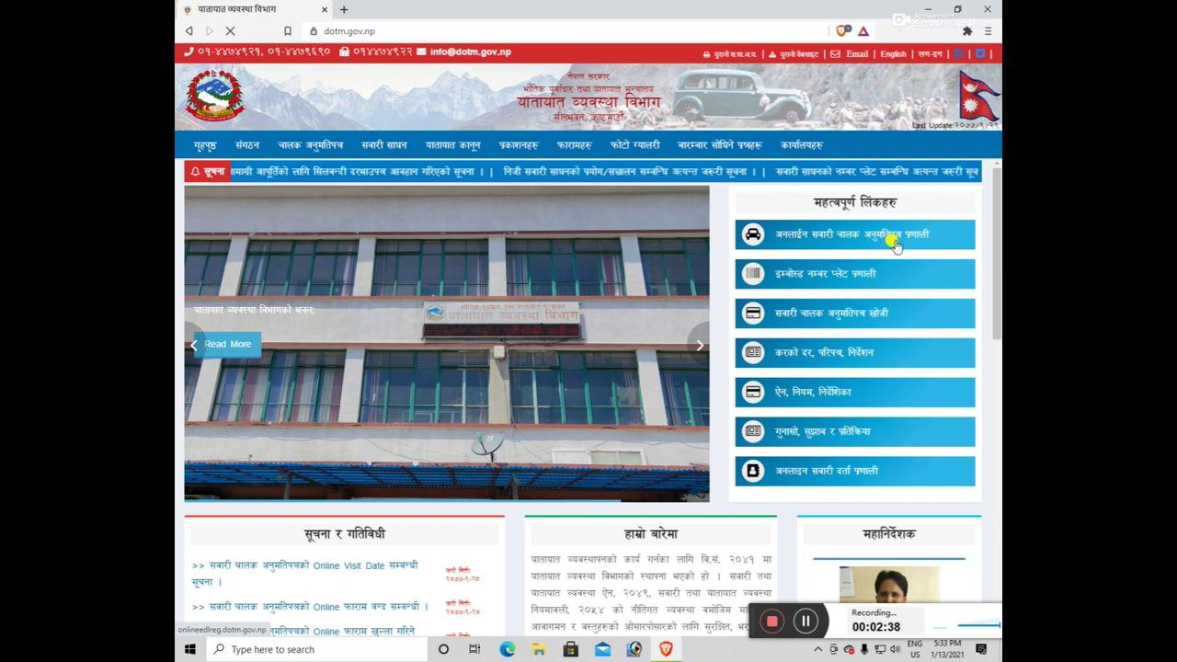
- Open the online driving licence system from the site's important links and review the registration conditions
{"action": "left_click", "coordinate": [897, 245]}
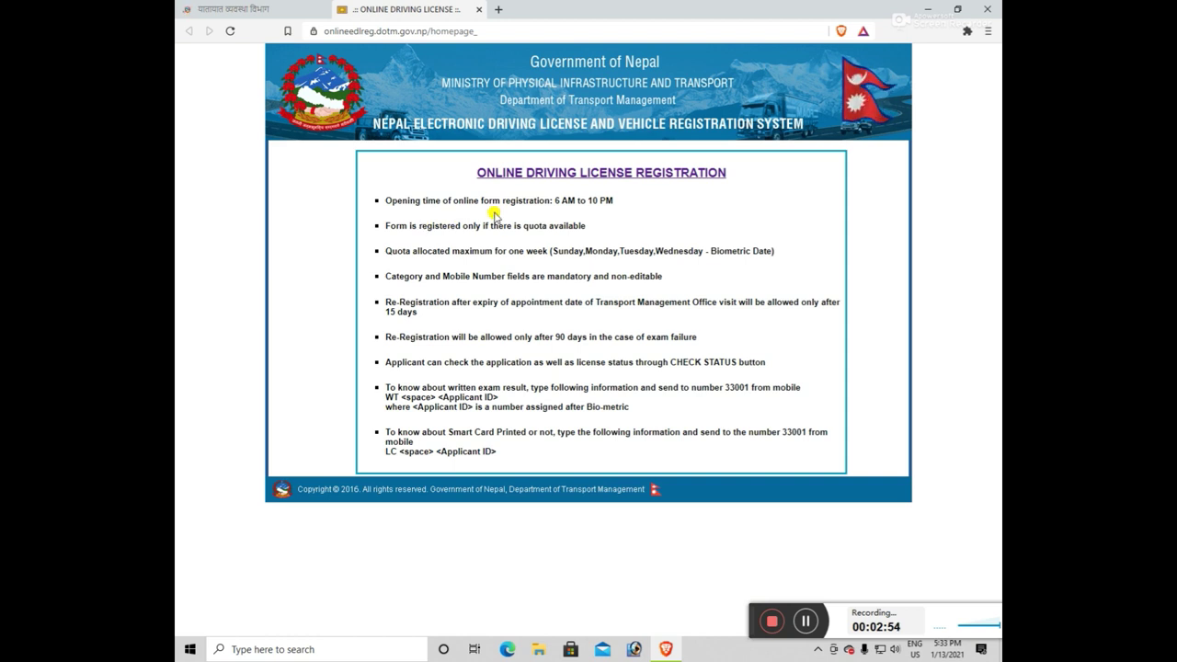
{"action": "triple_click", "coordinate": [593, 195]}
{"action": "left_click", "coordinate": [542, 217]}
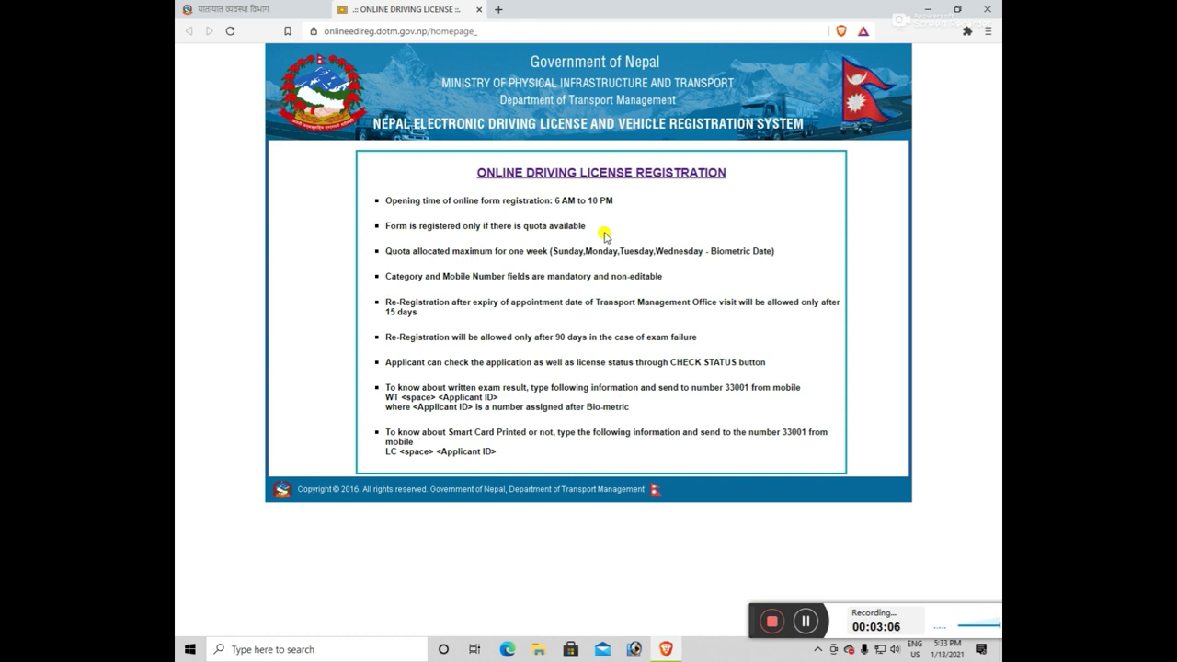
{"action": "left_click_drag", "start_coordinate": [588, 225], "coordinate": [381, 223]}
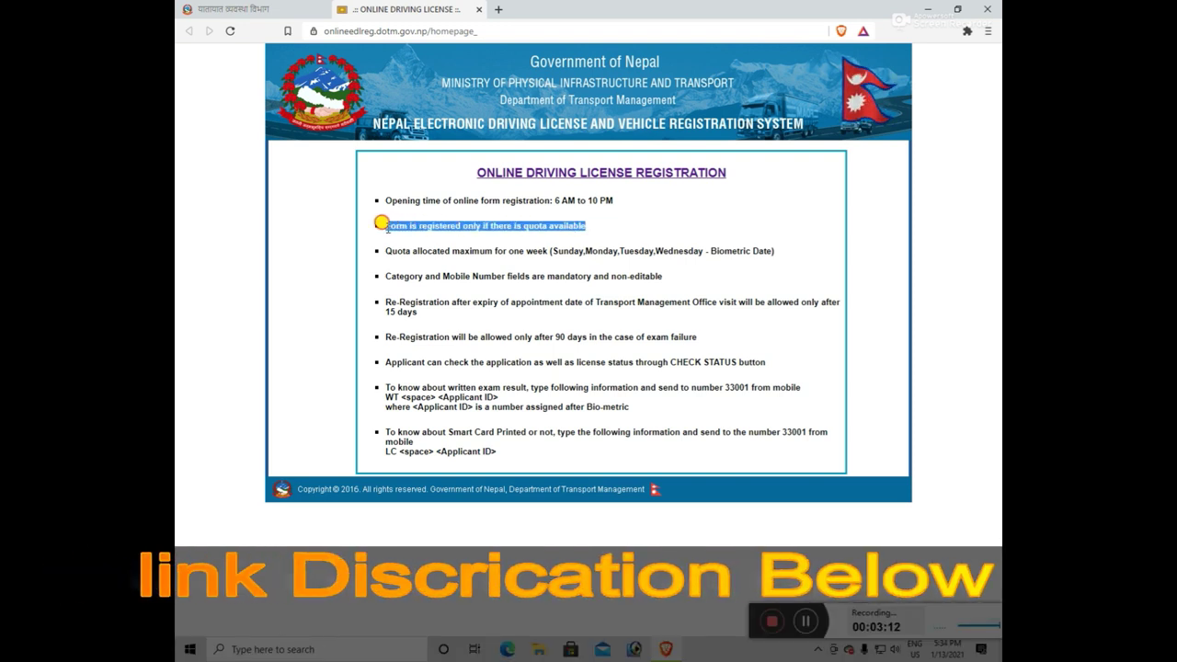
{"action": "left_click", "coordinate": [567, 223]}
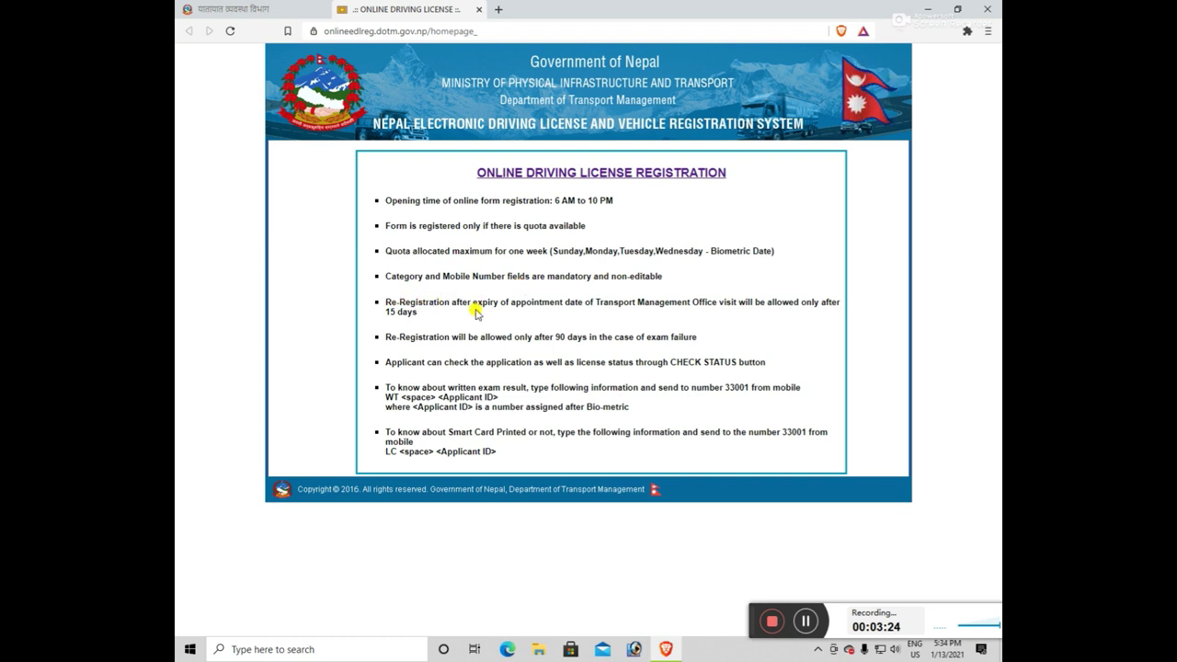
{"action": "left_click_drag", "start_coordinate": [381, 200], "coordinate": [790, 366]}
{"action": "left_click", "coordinate": [789, 366]}
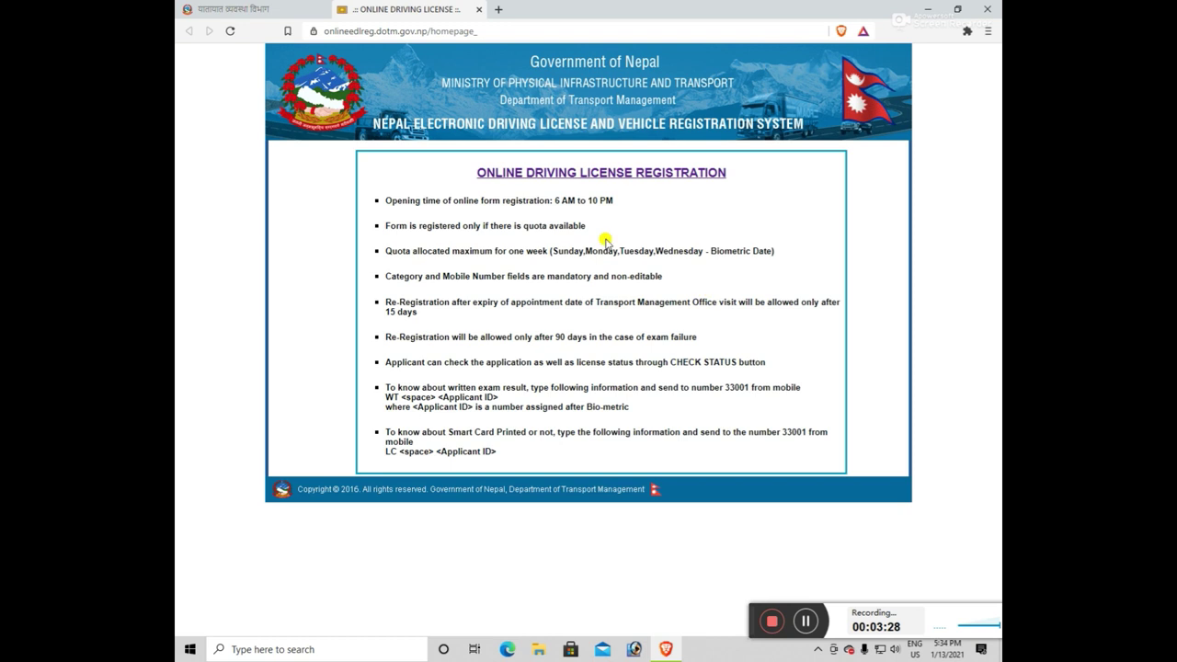
- Start the online driving license registration, choose NEWLICENSE as the application type, and proceed to the form
{"action": "left_click", "coordinate": [580, 184]}
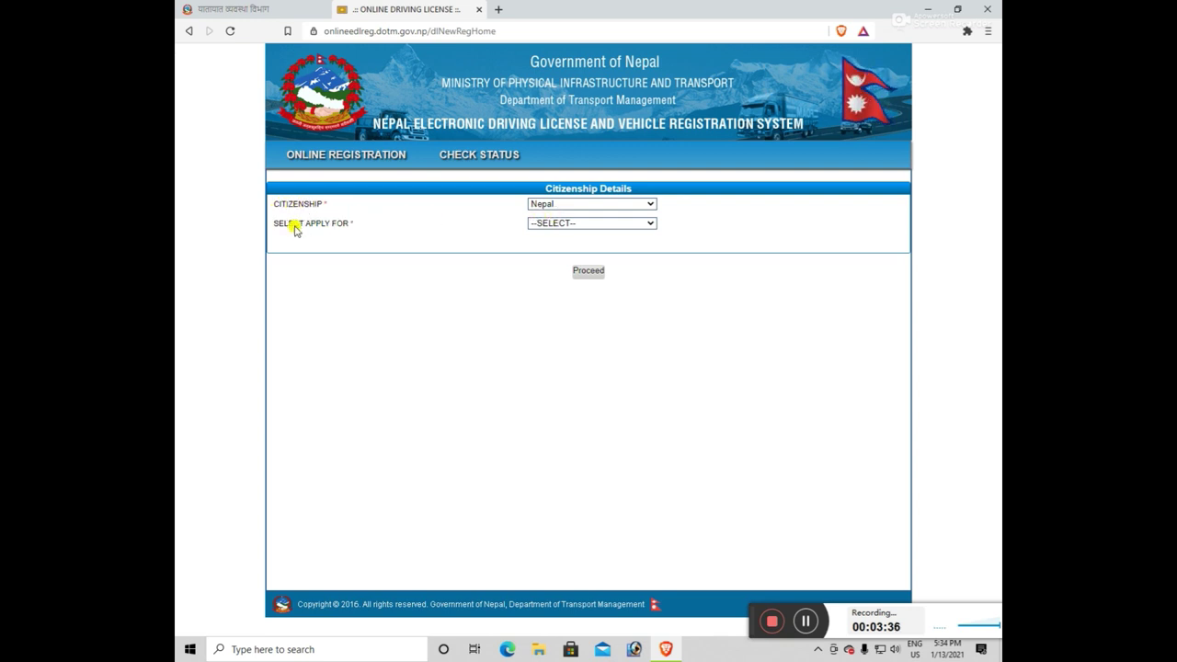
{"action": "left_click", "coordinate": [583, 224]}
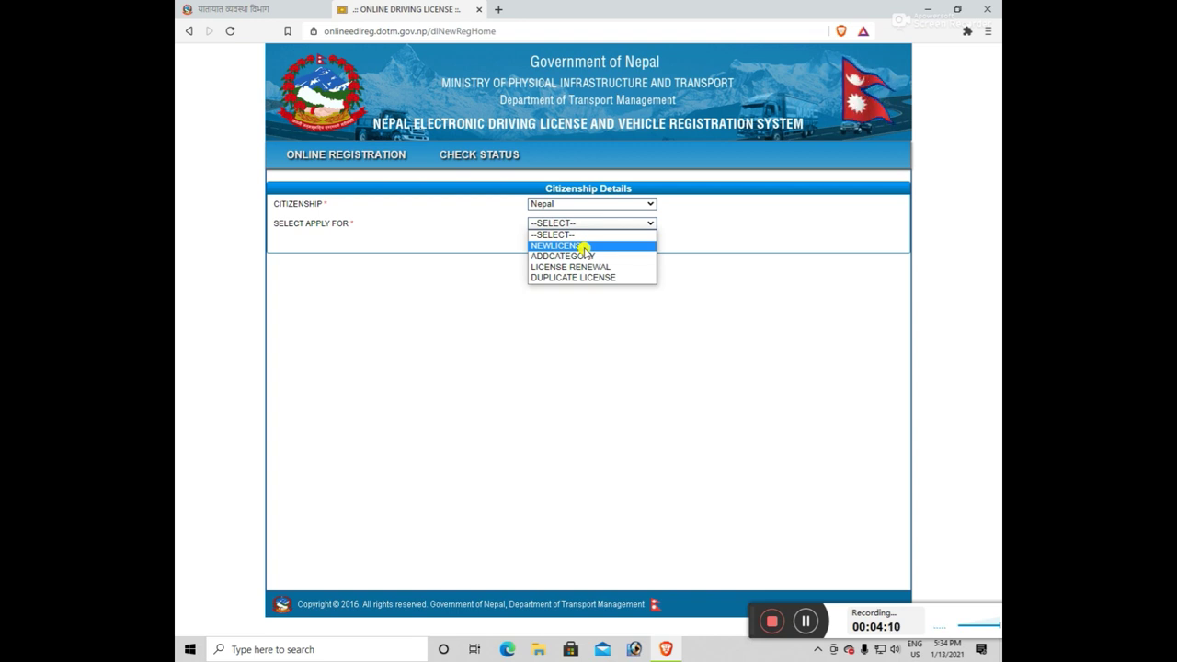
{"action": "left_click", "coordinate": [583, 246]}
{"action": "left_click", "coordinate": [588, 273]}
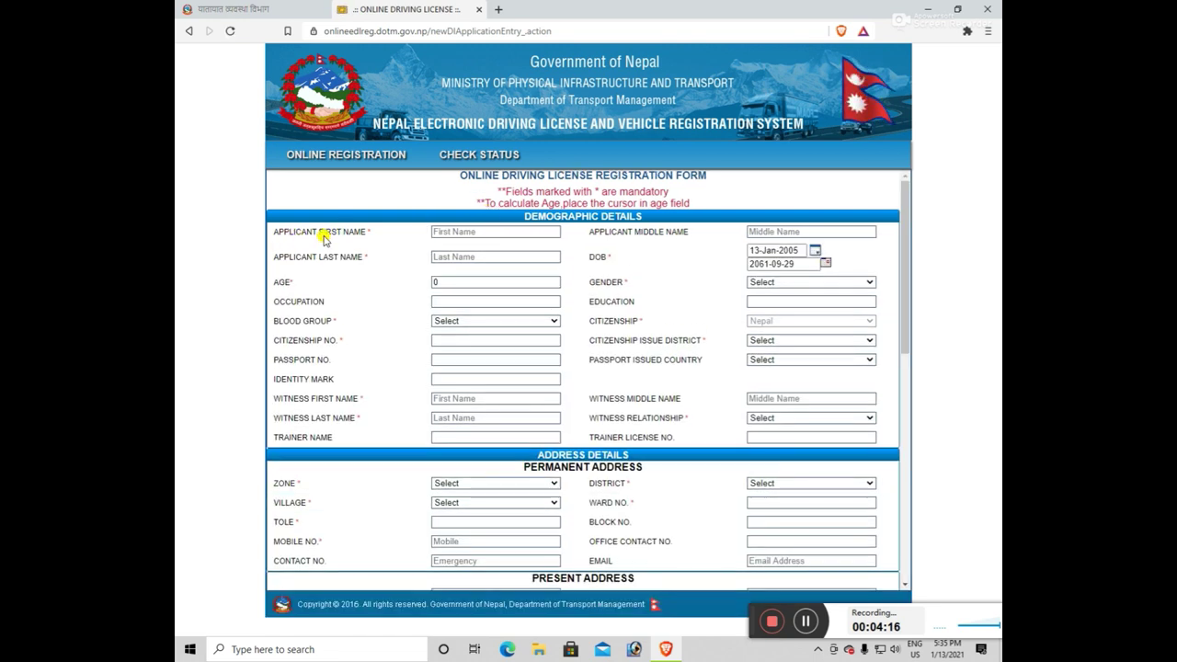
{"action": "left_click", "coordinate": [451, 232]}
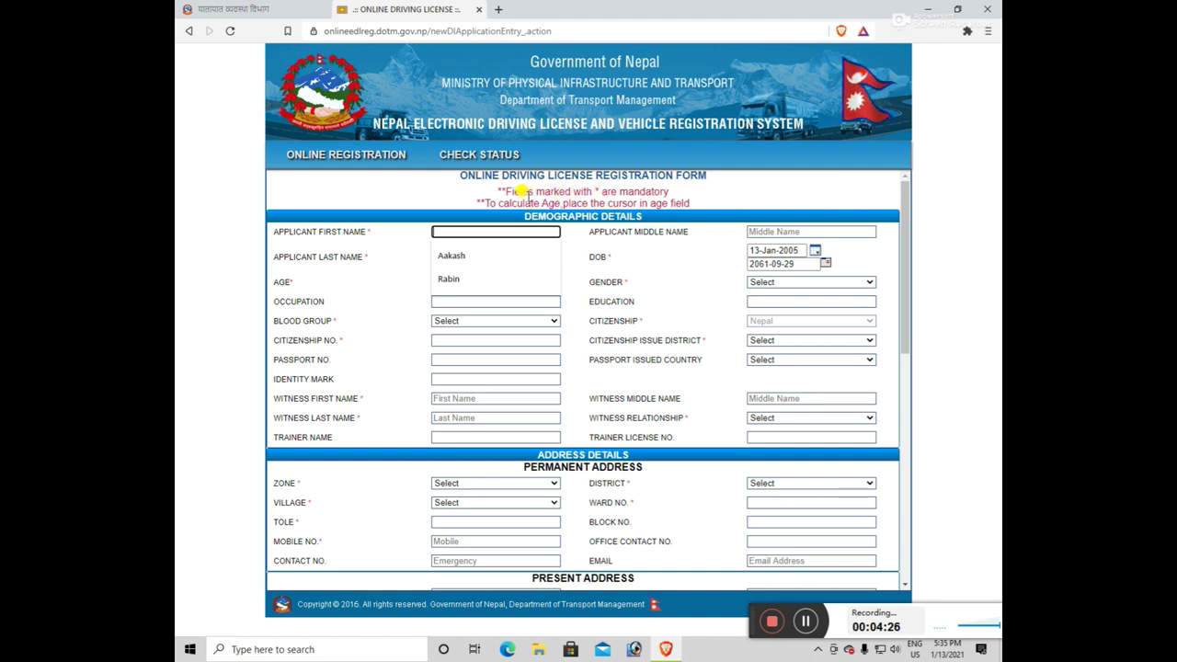
{"action": "left_click", "coordinate": [474, 200]}
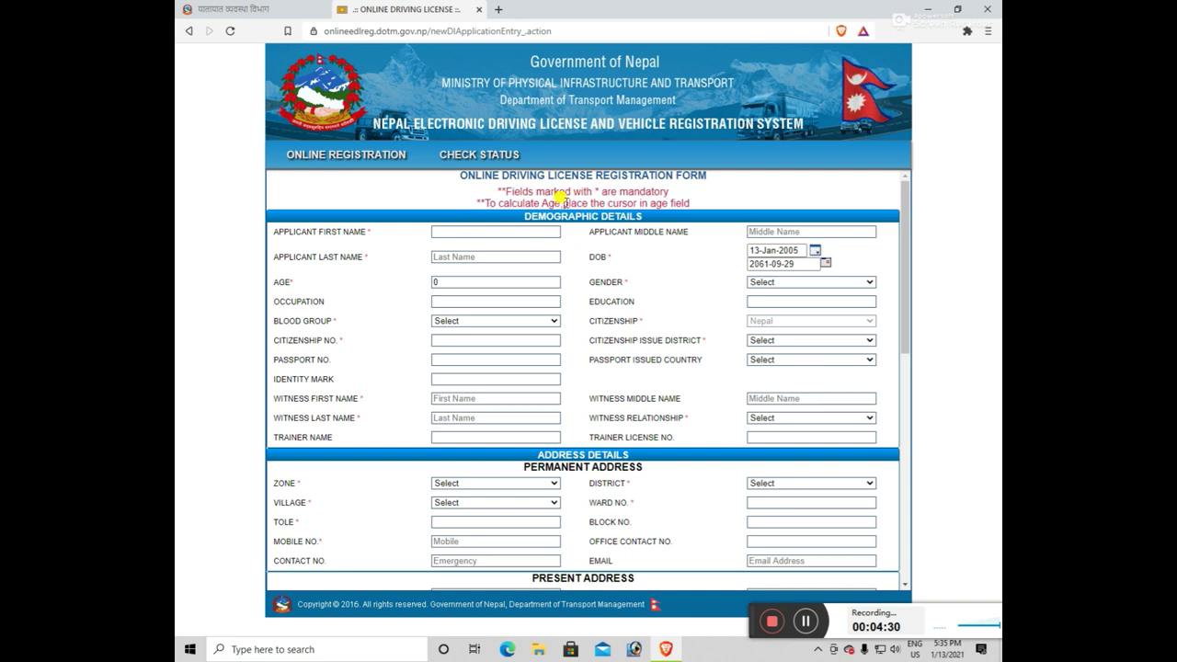
{"action": "left_click_drag", "start_coordinate": [504, 190], "coordinate": [500, 186]}
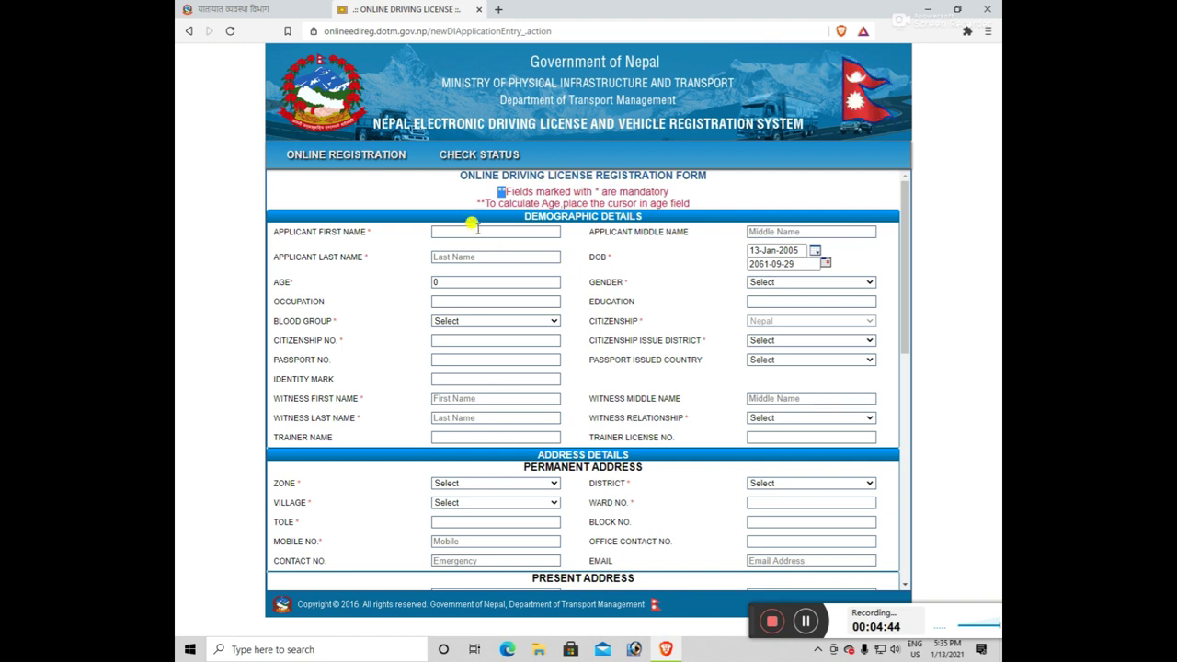
{"action": "left_click", "coordinate": [451, 231]}
{"action": "left_click", "coordinate": [368, 231]}
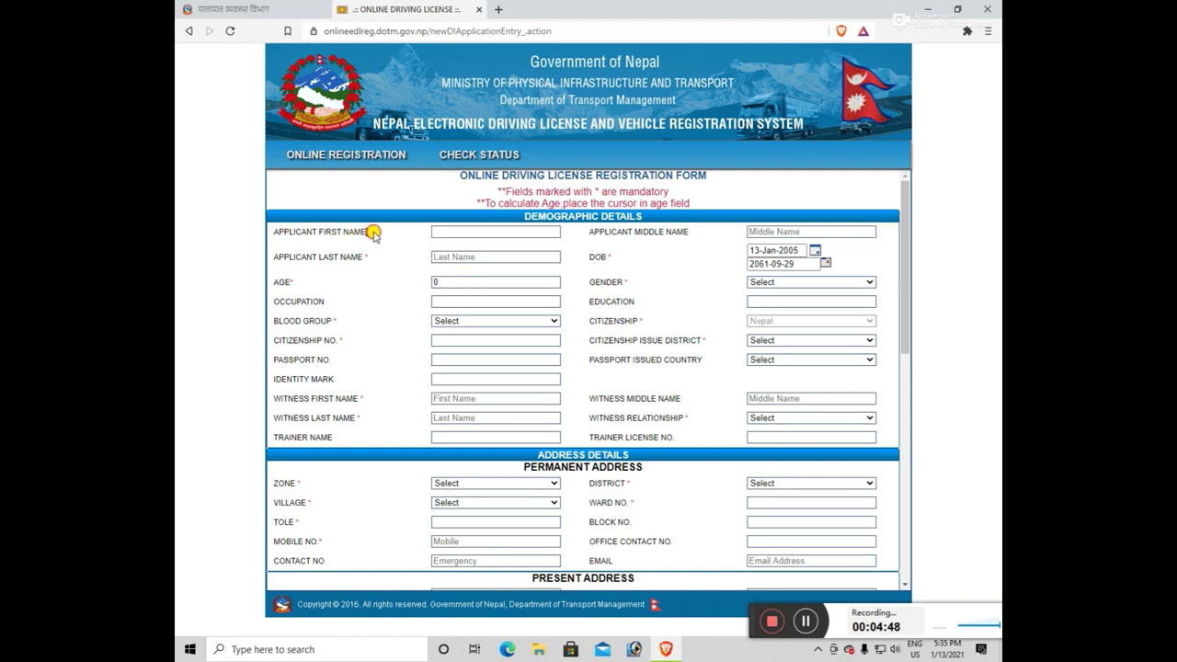
- Fill in the applicant's first name and last name from the saved suggestions
{"action": "left_click", "coordinate": [442, 230]}
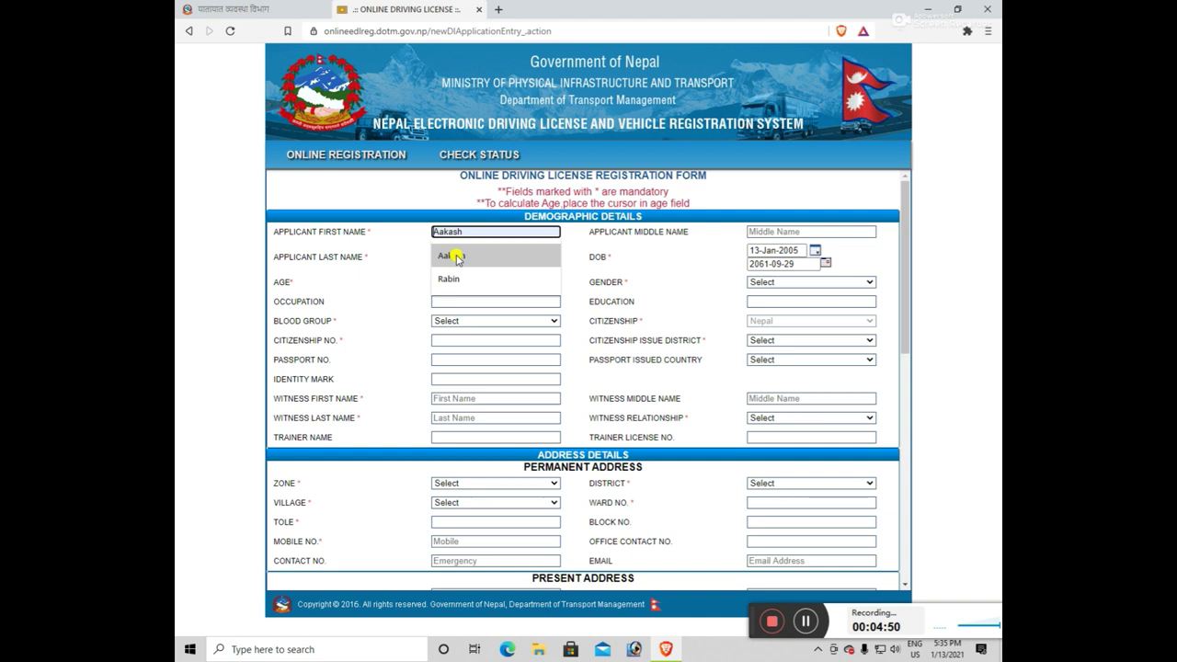
{"action": "left_click", "coordinate": [478, 250]}
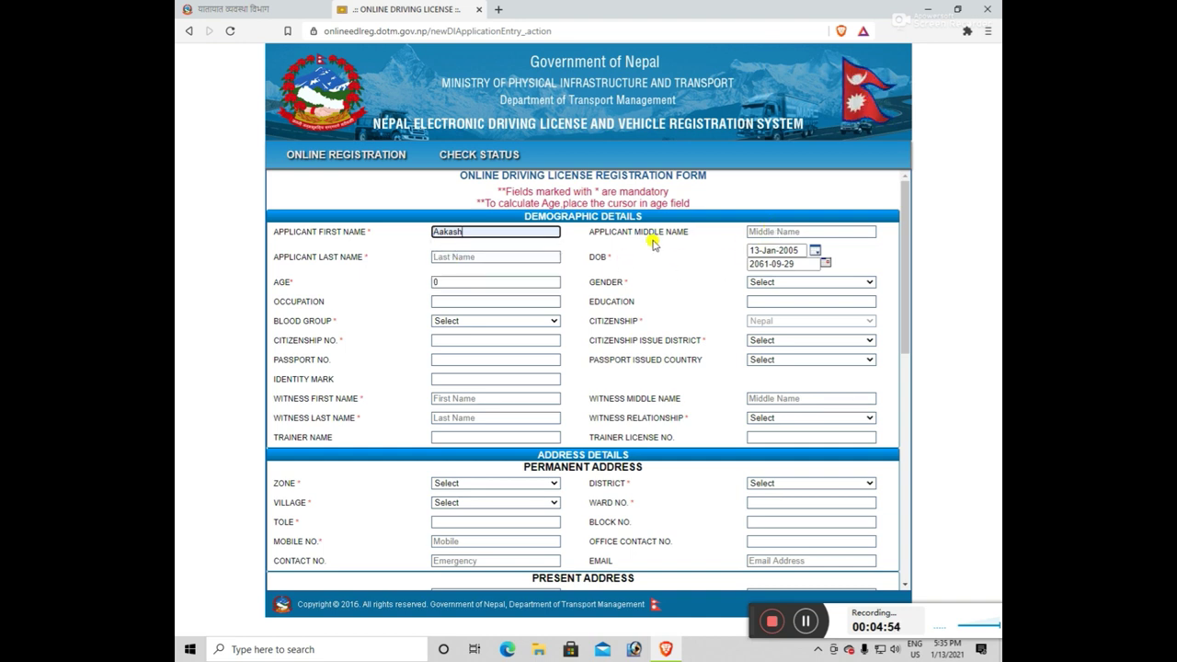
{"action": "left_click", "coordinate": [434, 257]}
{"action": "left_click", "coordinate": [444, 273]}
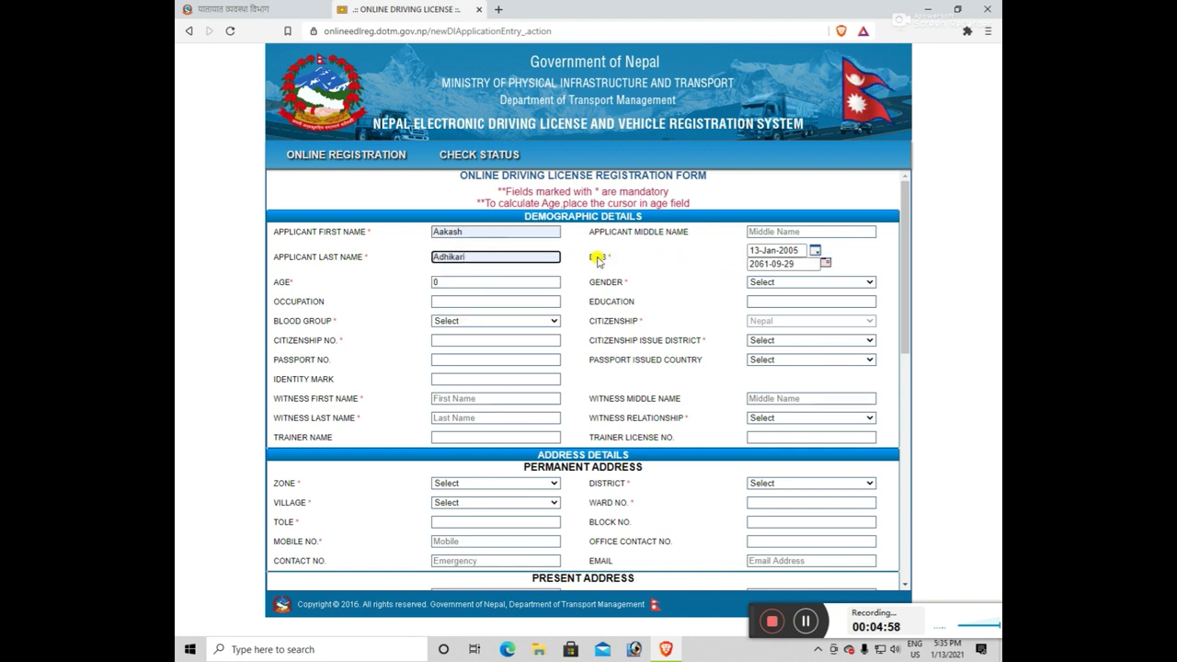
- Pick the applicant's date of birth in the Nepali calendar and have the form calculate the age
{"action": "left_click", "coordinate": [830, 271]}
{"action": "left_click", "coordinate": [826, 264]}
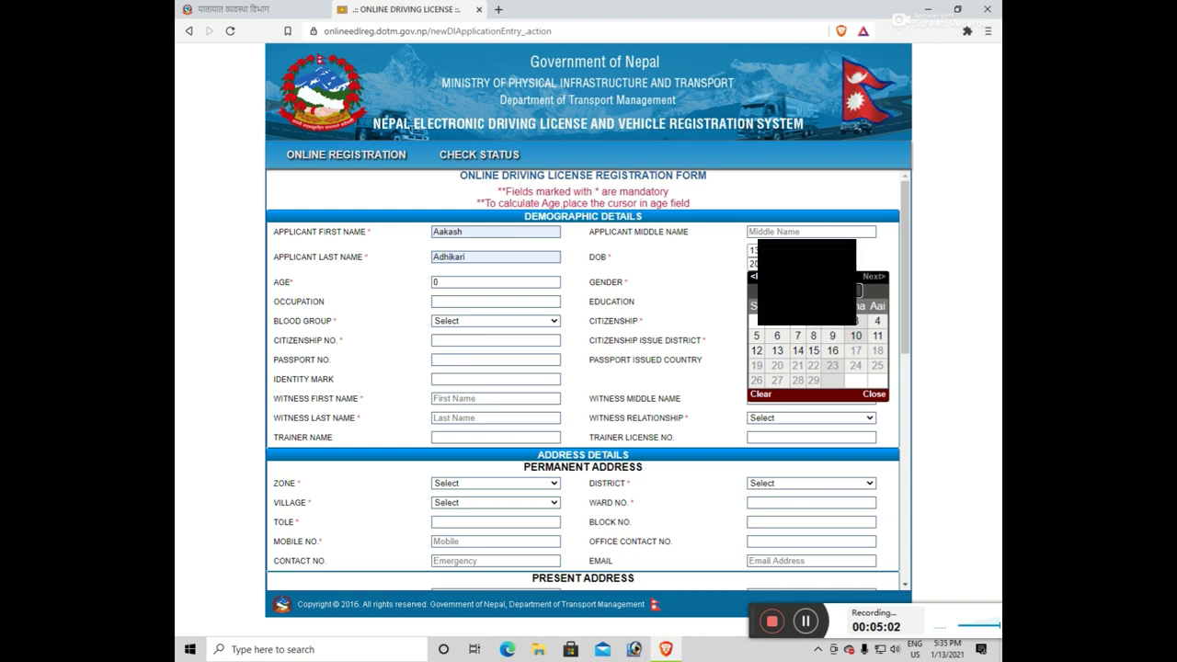
{"action": "left_click", "coordinate": [809, 290]}
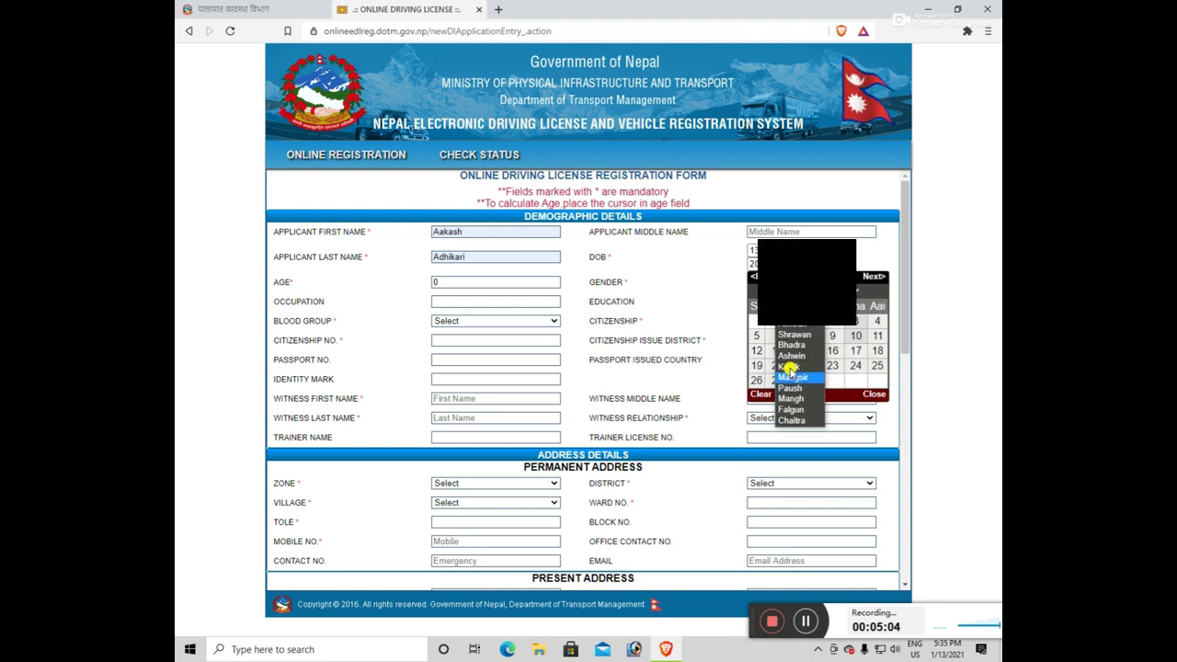
{"action": "left_click", "coordinate": [802, 408]}
{"action": "left_click", "coordinate": [761, 366]}
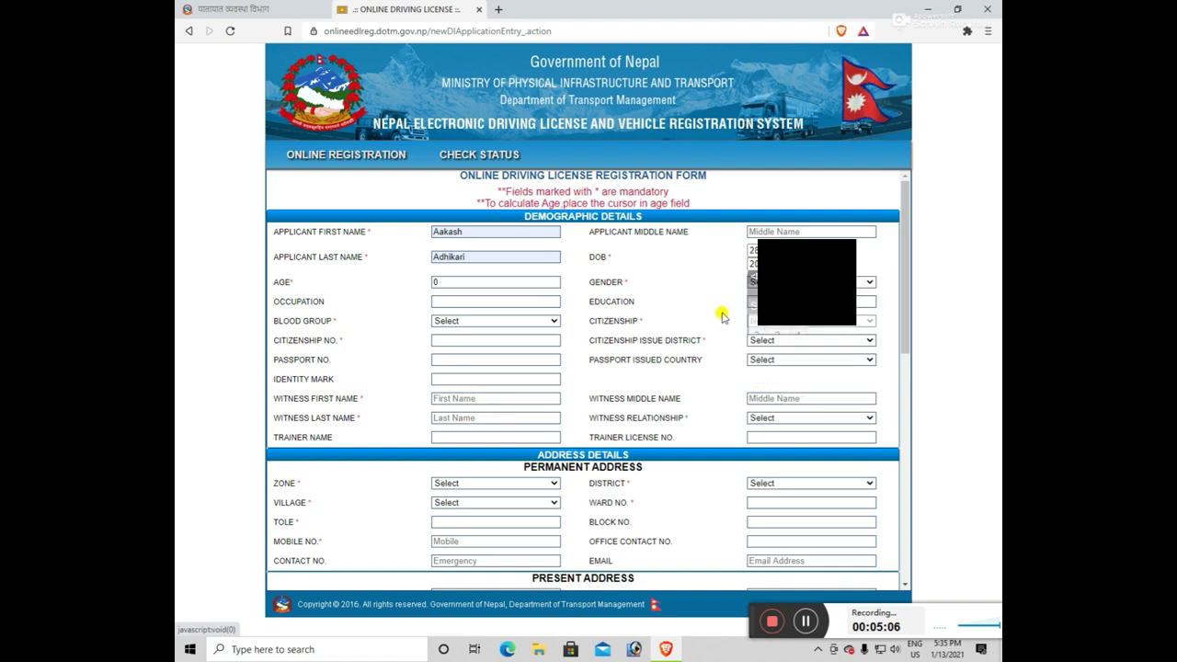
{"action": "double_click", "coordinate": [440, 282]}
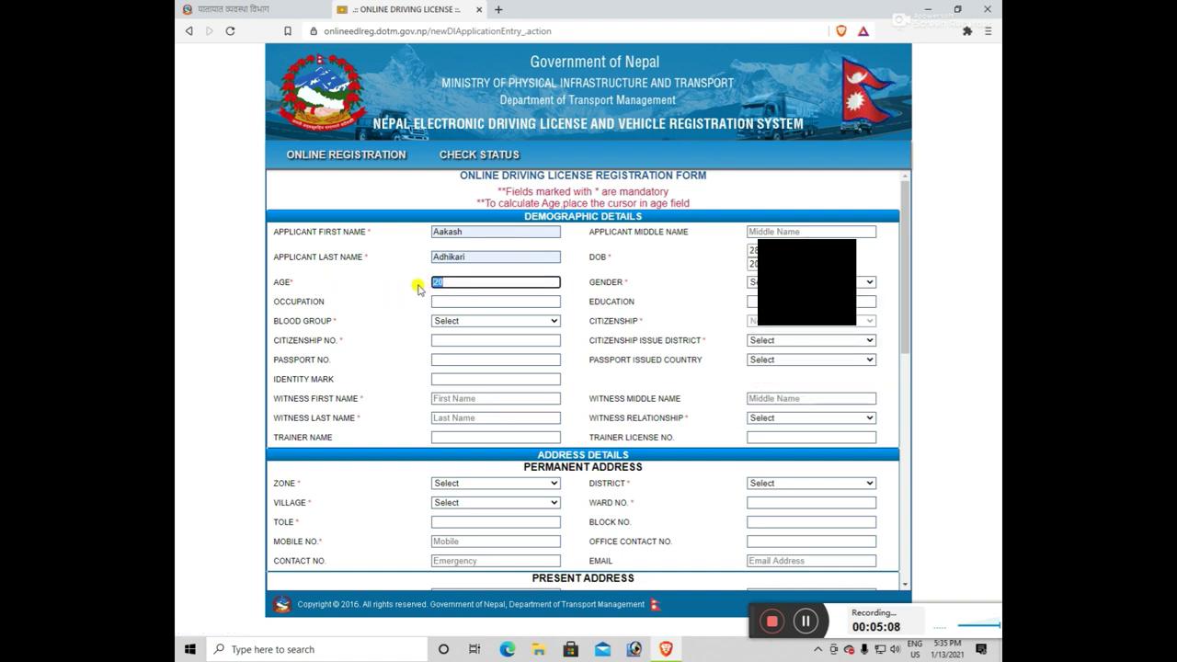
- Set the applicant's gender to Male and the blood group to O+
{"action": "left_click", "coordinate": [869, 282]}
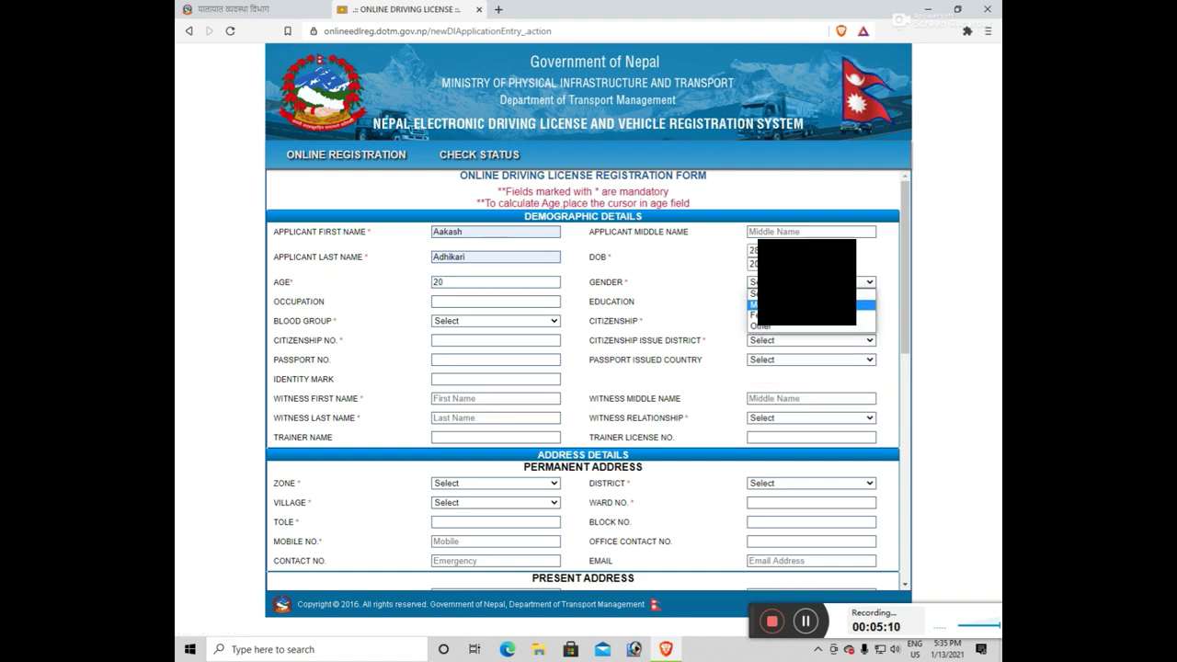
{"action": "left_click", "coordinate": [756, 304]}
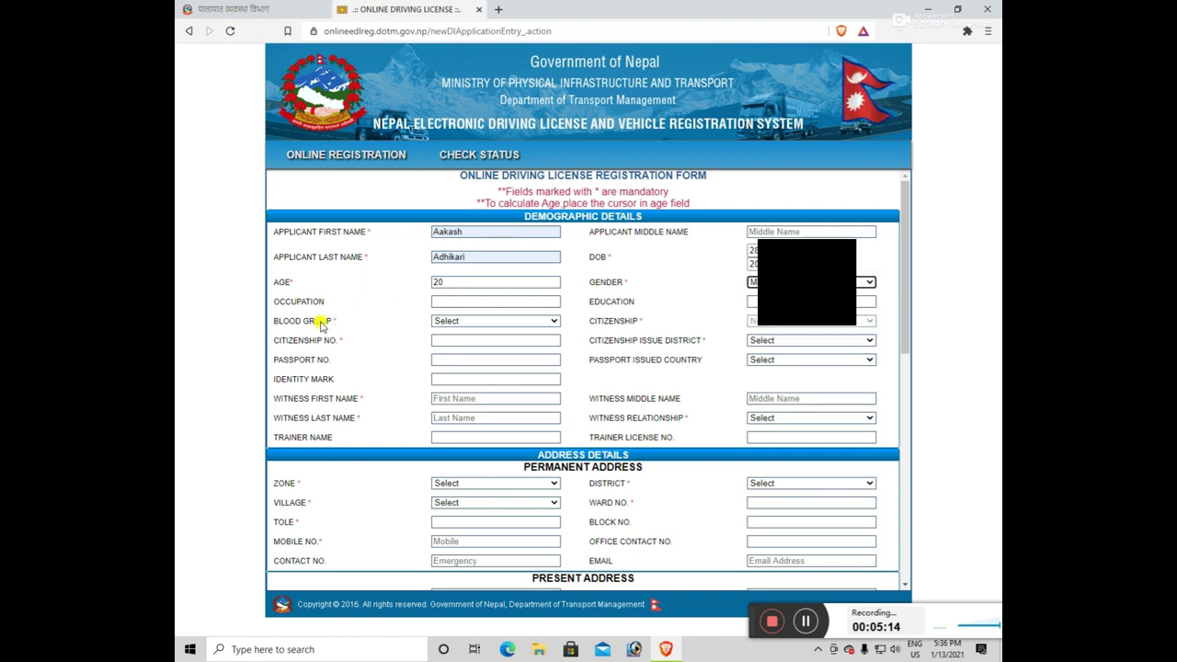
{"action": "left_click", "coordinate": [493, 320]}
{"action": "left_click", "coordinate": [481, 375]}
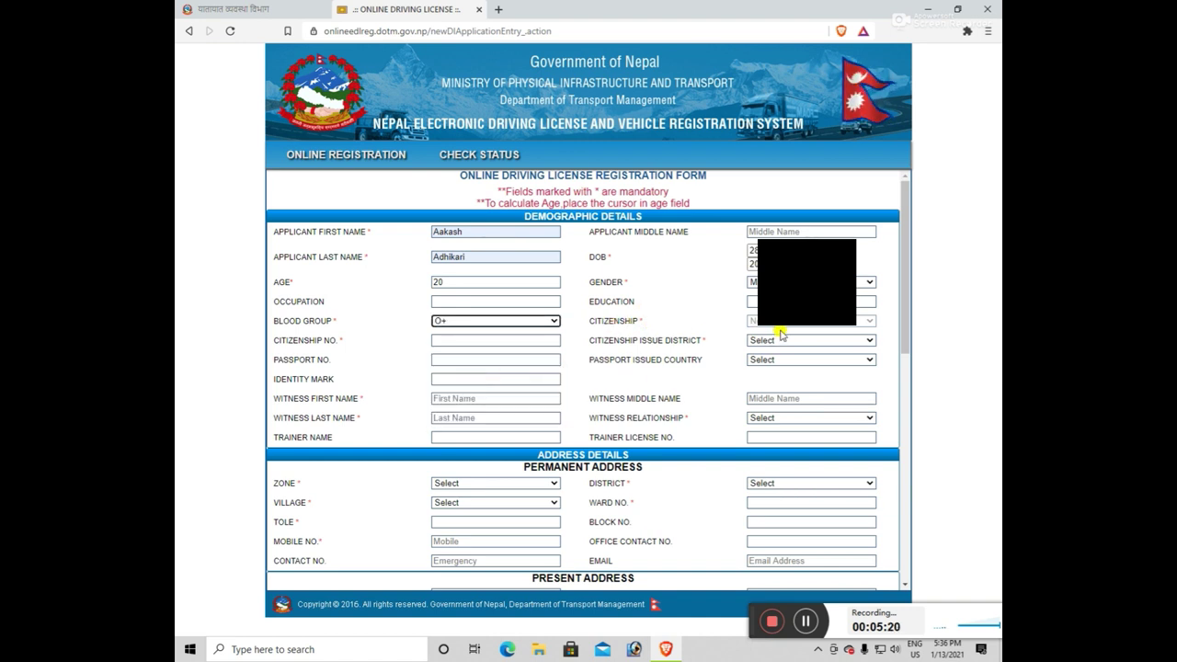
- Fill in the applicant's citizenship number and set the citizenship issue district to Jhapa
{"action": "left_click", "coordinate": [545, 340]}
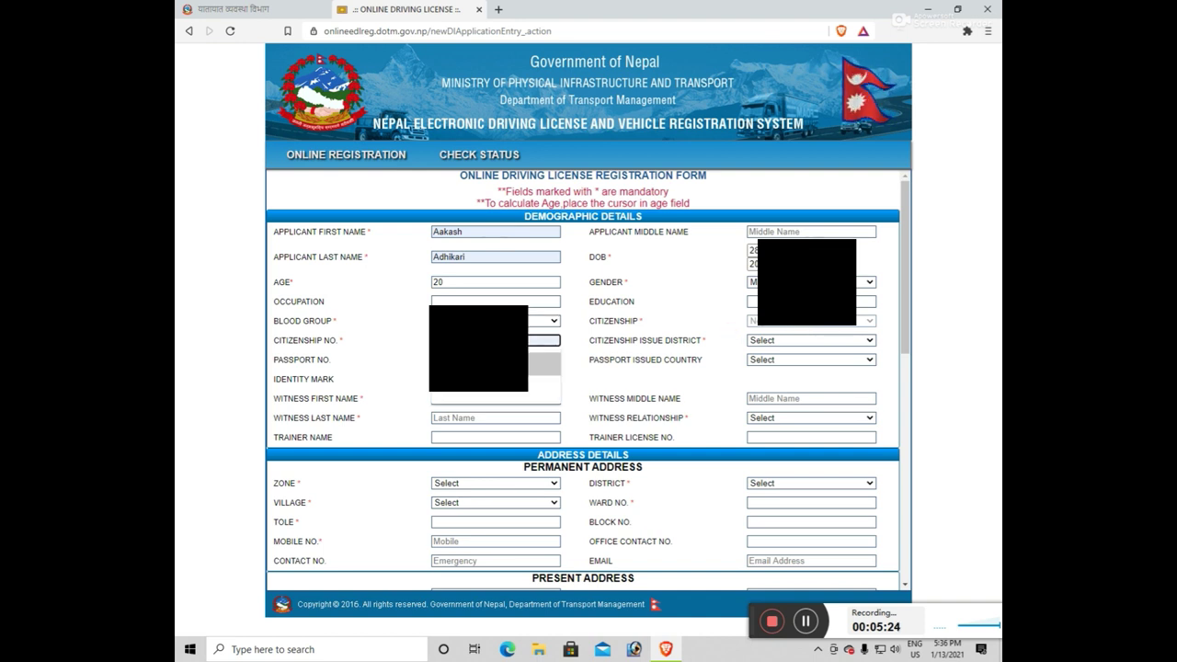
{"action": "key", "text": "Return"}
{"action": "left_click", "coordinate": [761, 342]}
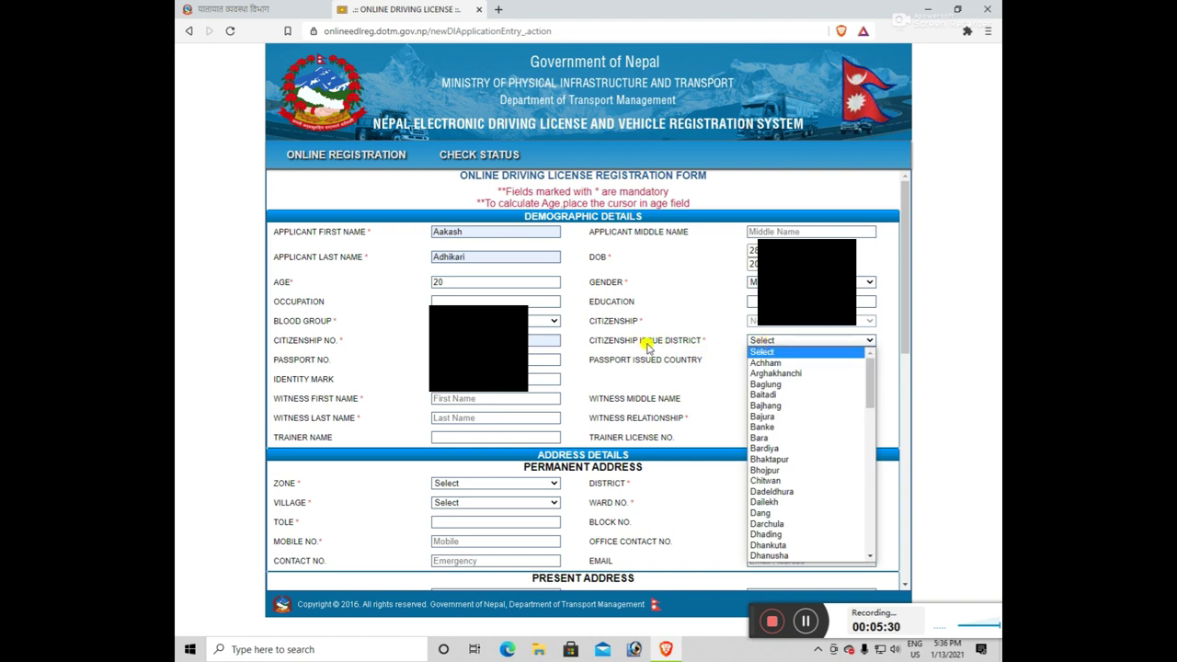
{"action": "key", "text": "j"}
{"action": "key", "text": "j"}
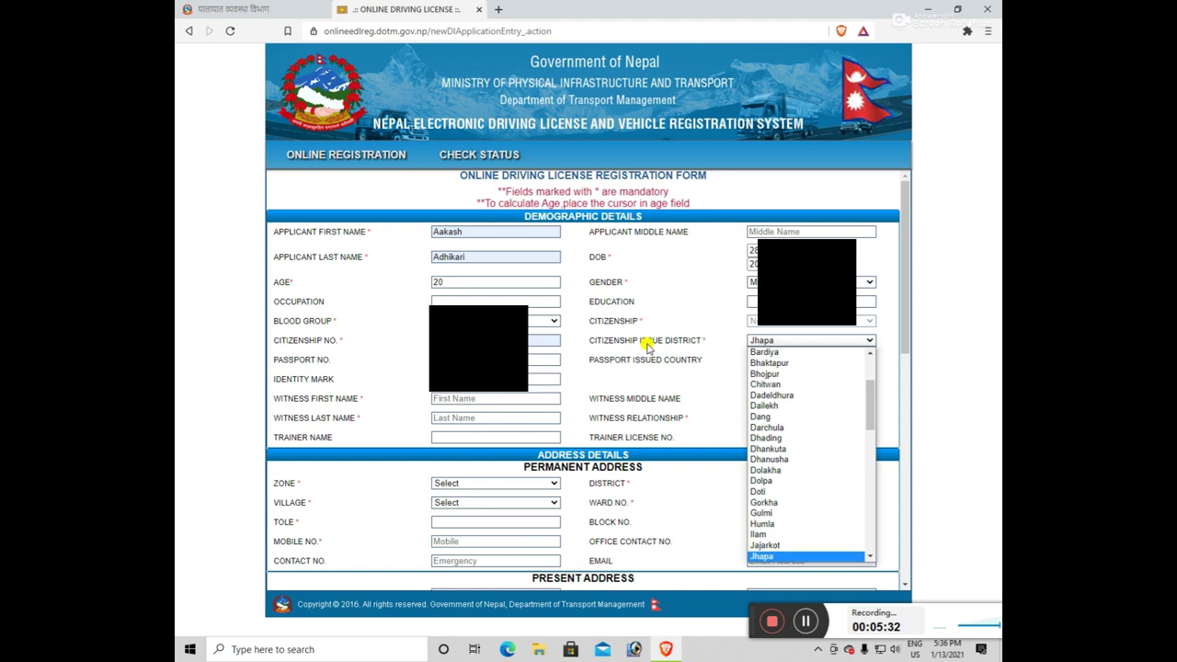
{"action": "key", "text": "Return"}
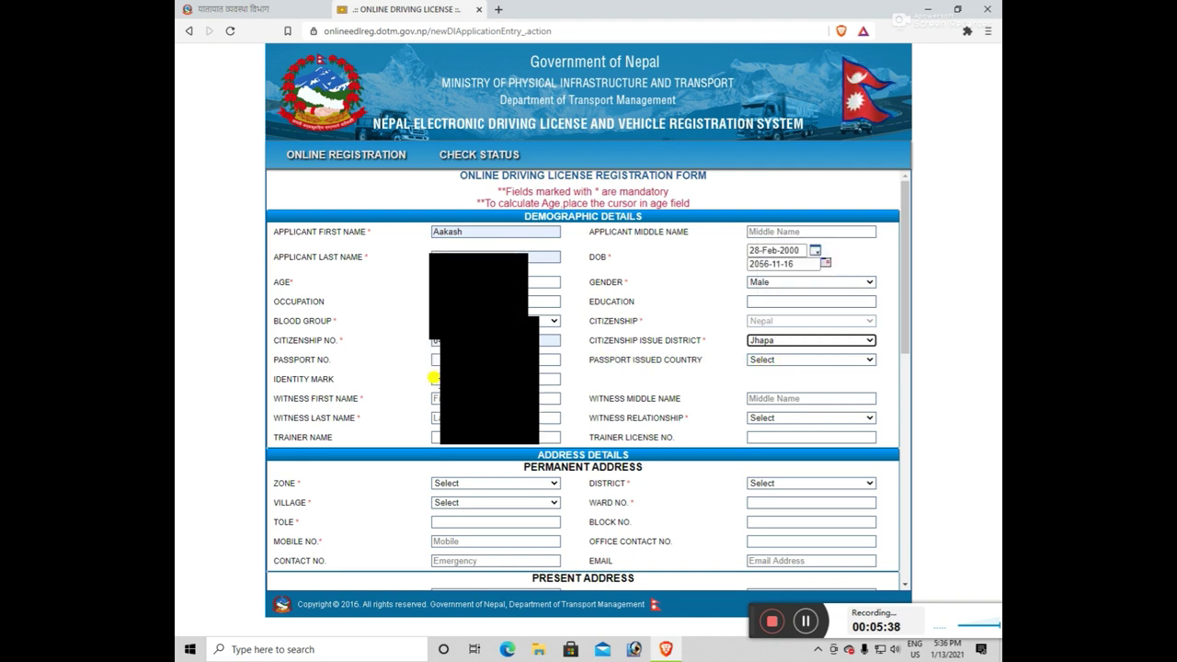
- Fill in the witness's first, middle and last names and set the witness relationship to Father
{"action": "scroll", "coordinate": [432, 377], "scroll_direction": "down", "scroll_amount": 1}
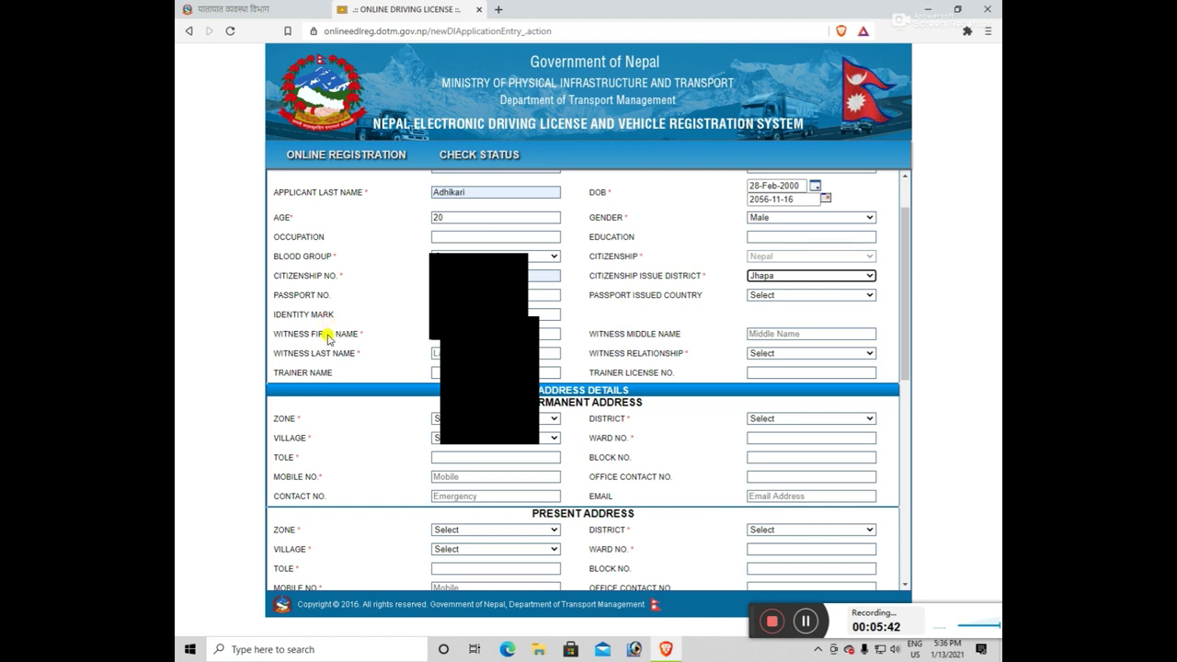
{"action": "left_click", "coordinate": [549, 334]}
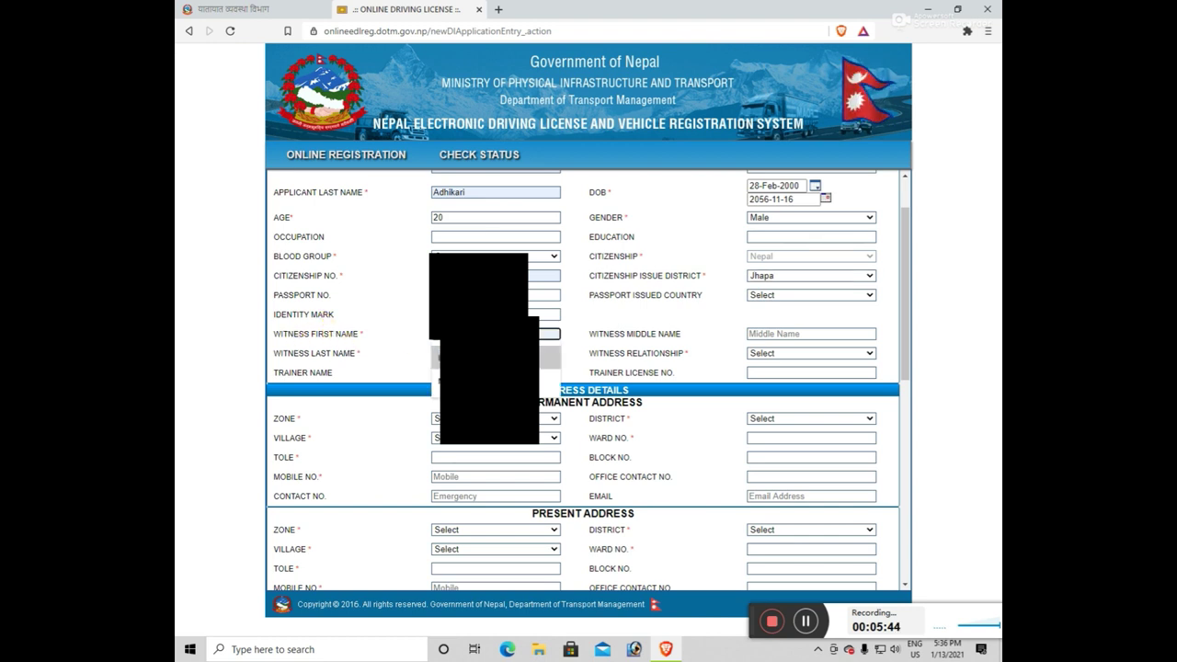
{"action": "left_click", "coordinate": [771, 333]}
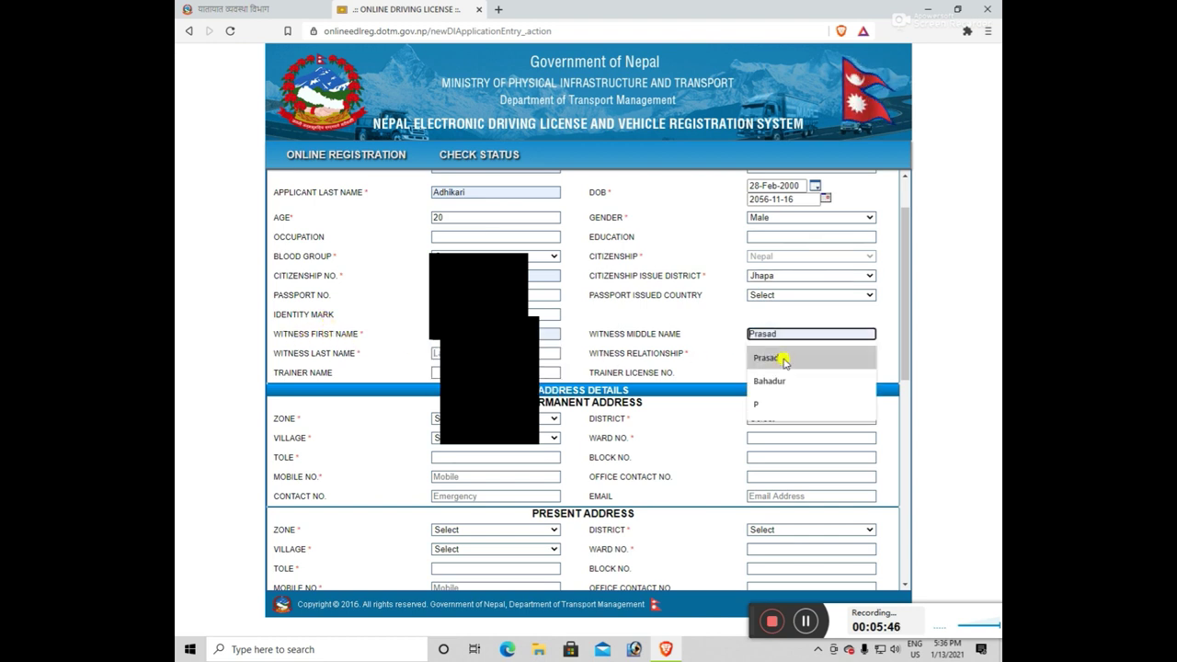
{"action": "left_click", "coordinate": [782, 360]}
{"action": "key", "text": "Tab"}
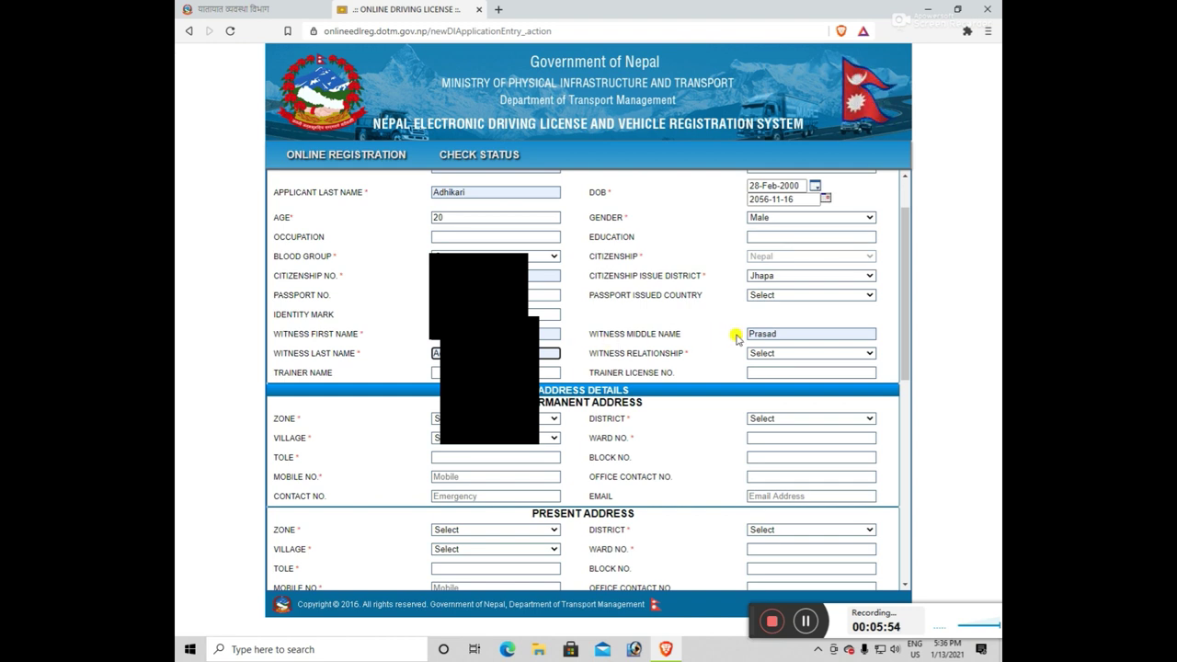
{"action": "left_click", "coordinate": [764, 354]}
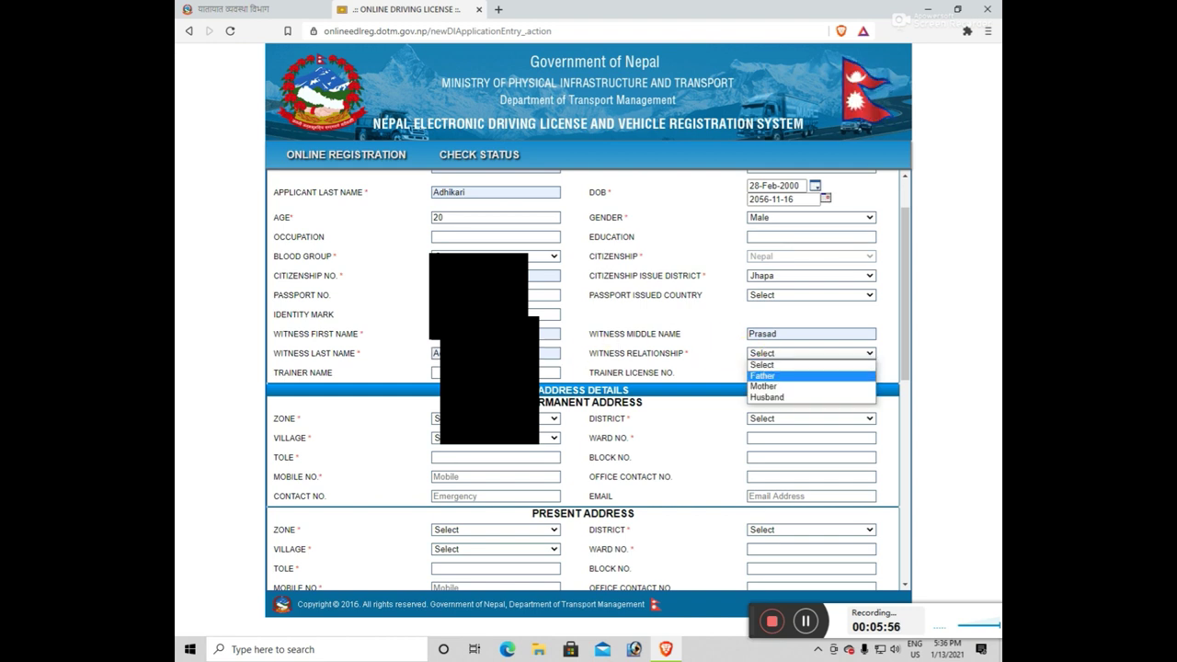
{"action": "left_click", "coordinate": [785, 376]}
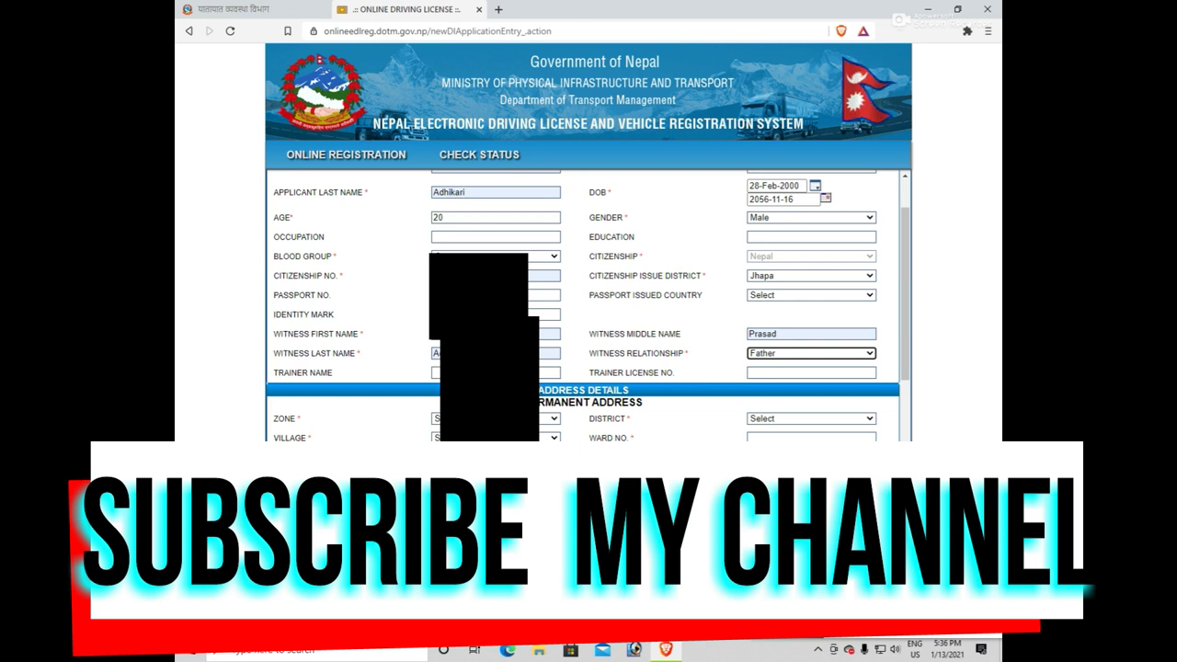
- Choose the applicant's zone and district for the permanent address
{"action": "scroll", "coordinate": [587, 305], "scroll_direction": "down", "scroll_amount": 2}
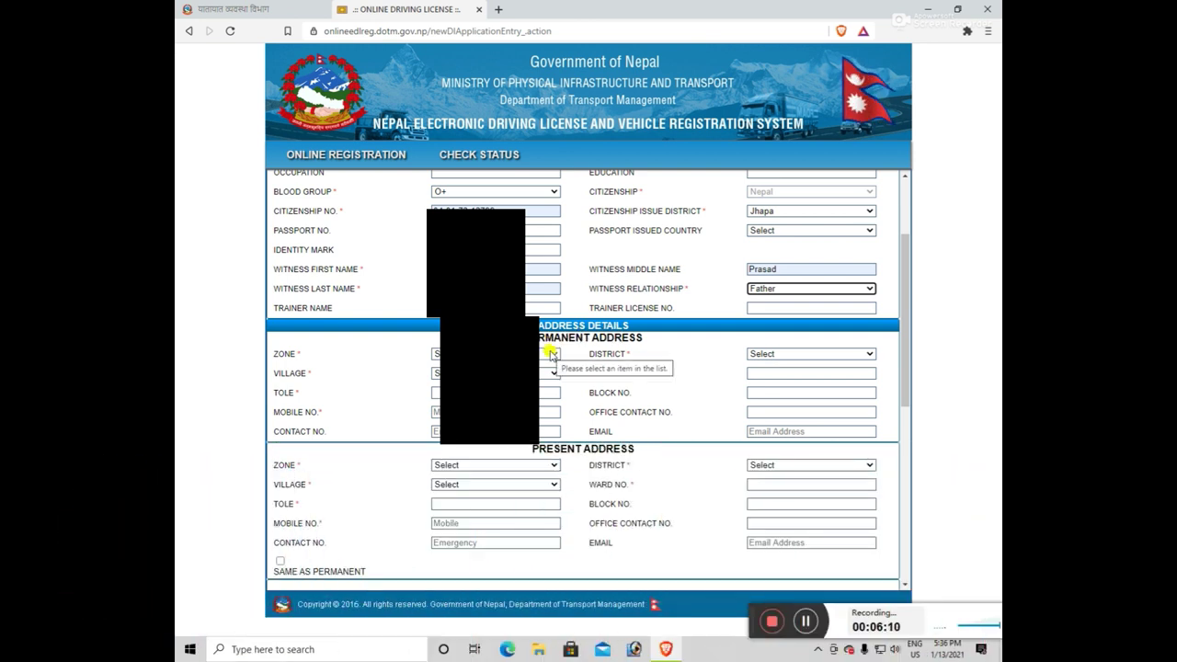
{"action": "left_click", "coordinate": [552, 354]}
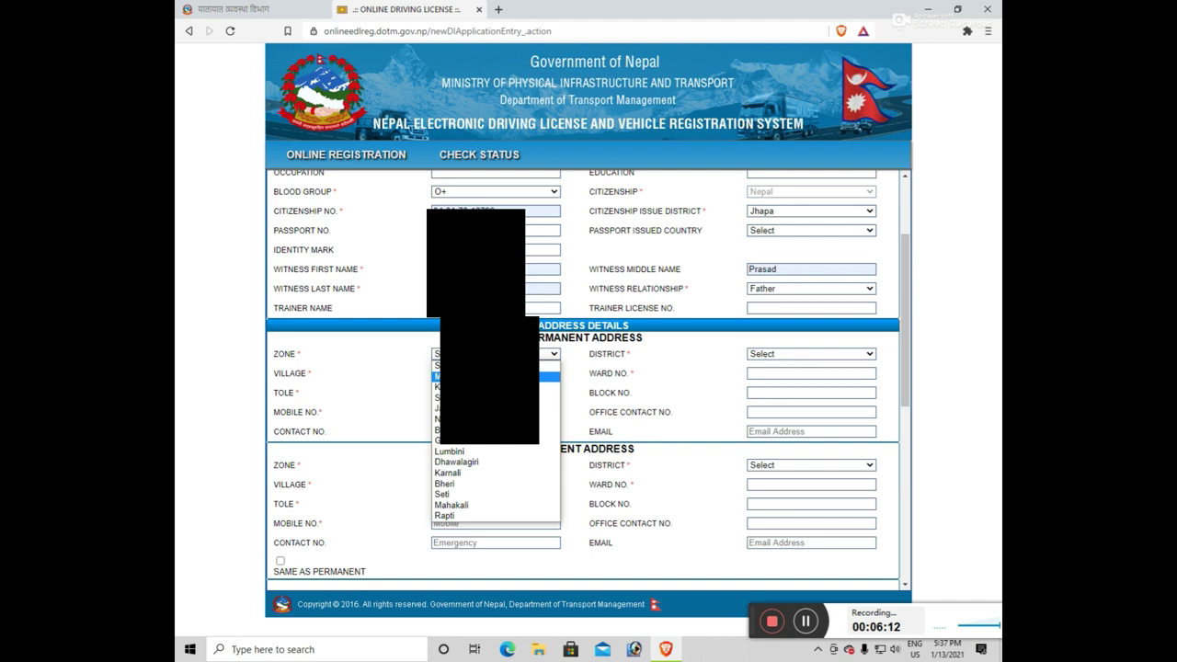
{"action": "left_click", "coordinate": [550, 377]}
{"action": "left_click", "coordinate": [772, 354]}
{"action": "left_click", "coordinate": [771, 387]}
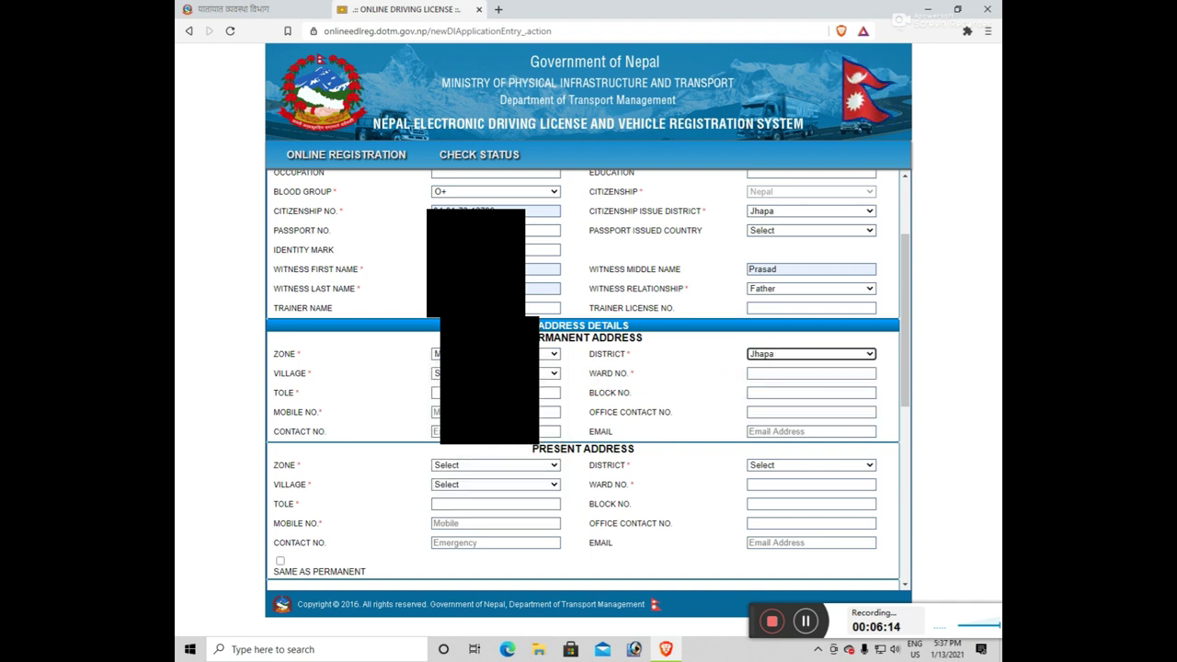
{"action": "left_click", "coordinate": [435, 357]}
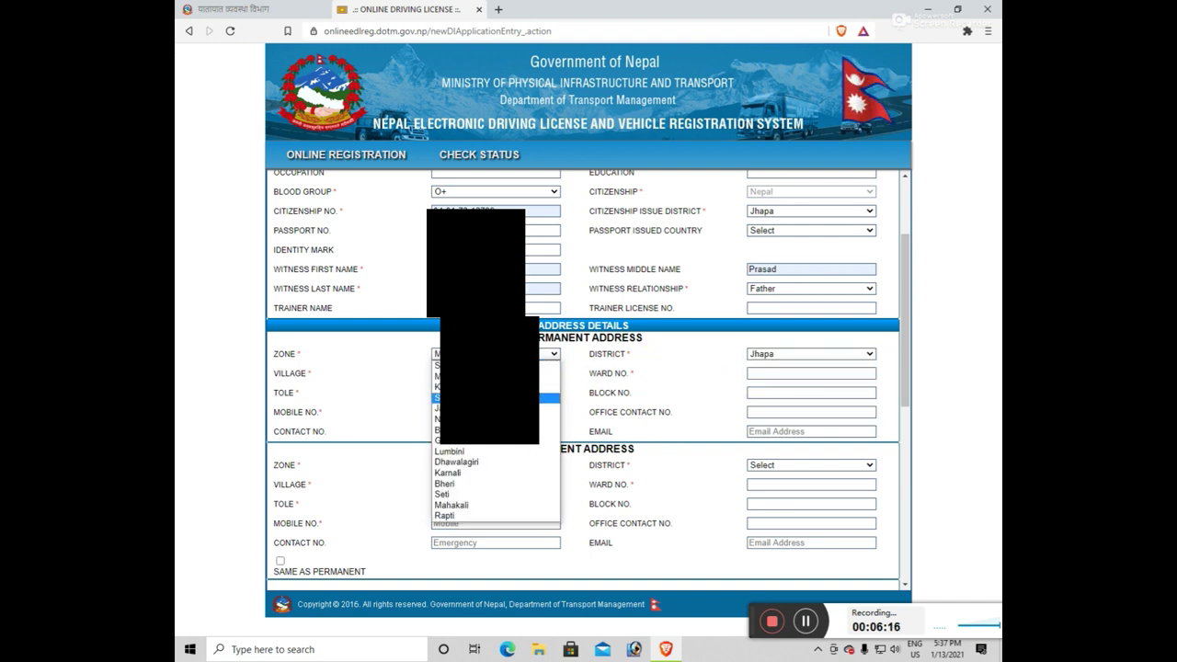
{"action": "left_click", "coordinate": [788, 358]}
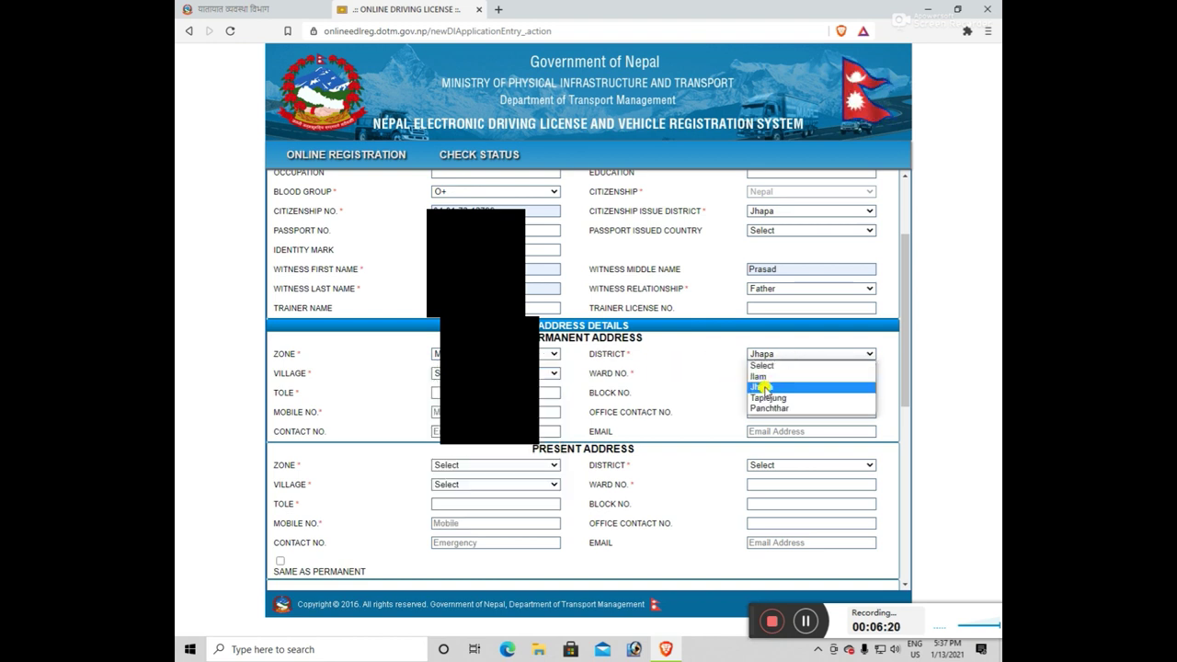
{"action": "left_click", "coordinate": [762, 387]}
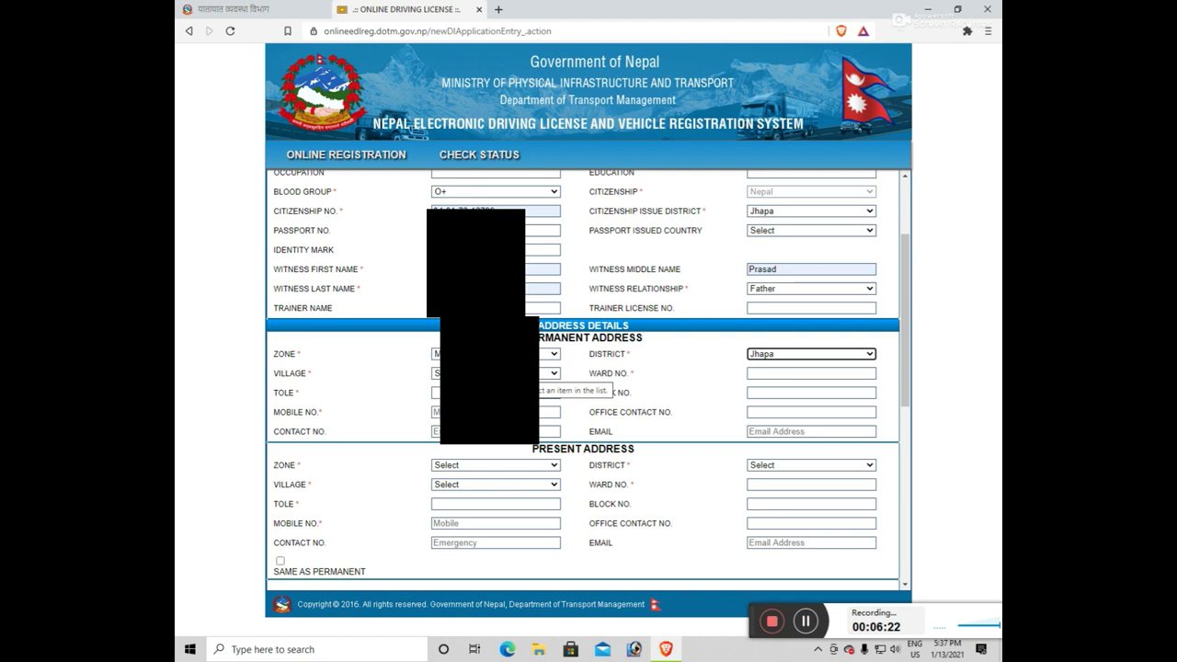
- Fill in the applicant's village, ward number and tole for the permanent address
{"action": "left_click", "coordinate": [496, 373]}
{"action": "left_click", "coordinate": [487, 386]}
{"action": "left_click", "coordinate": [780, 373]}
{"action": "left_click", "coordinate": [759, 396]}
{"action": "left_click", "coordinate": [436, 393]}
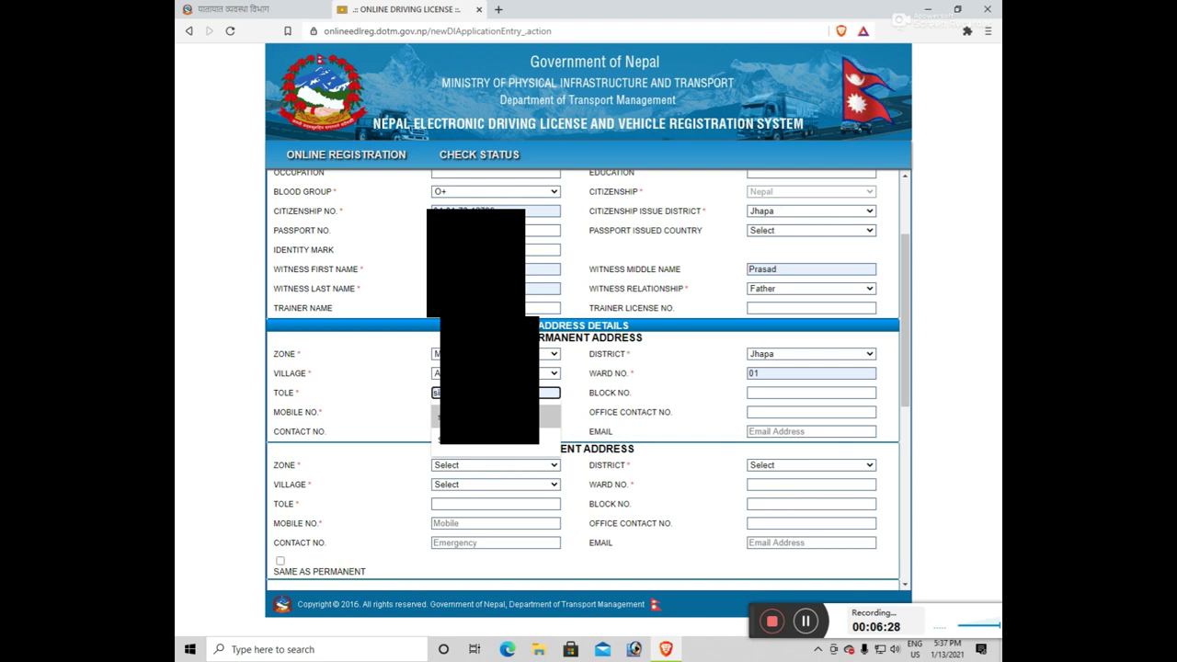
{"action": "left_click", "coordinate": [550, 416]}
- Enter the applicant's mobile number and mark the present address as the same as the permanent one
{"action": "left_click", "coordinate": [436, 412]}
{"action": "left_click", "coordinate": [458, 457]}
{"action": "scroll", "coordinate": [418, 442], "scroll_direction": "down", "scroll_amount": 1}
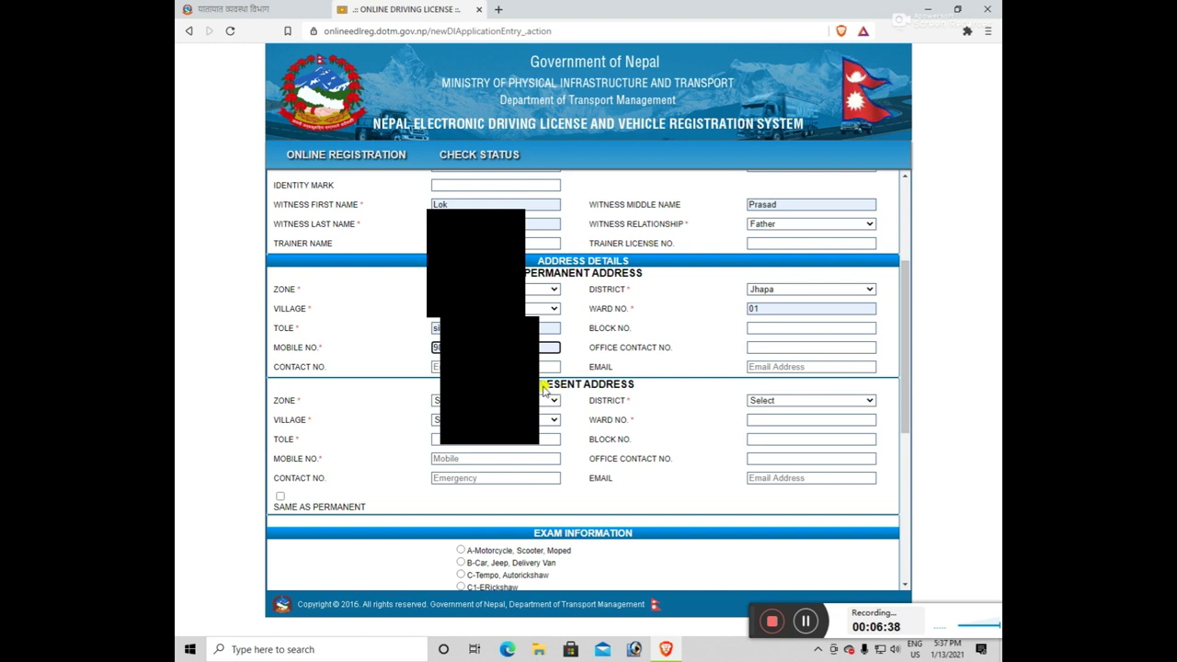
{"action": "scroll", "coordinate": [550, 390], "scroll_direction": "down", "scroll_amount": 1}
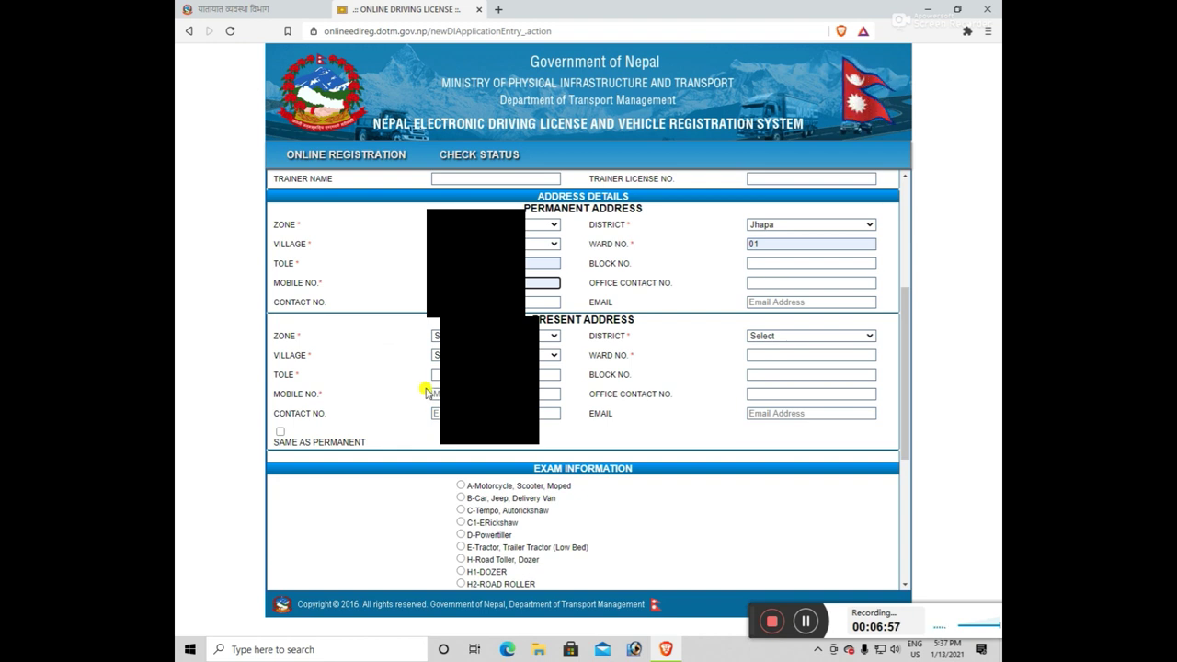
{"action": "left_click", "coordinate": [280, 432]}
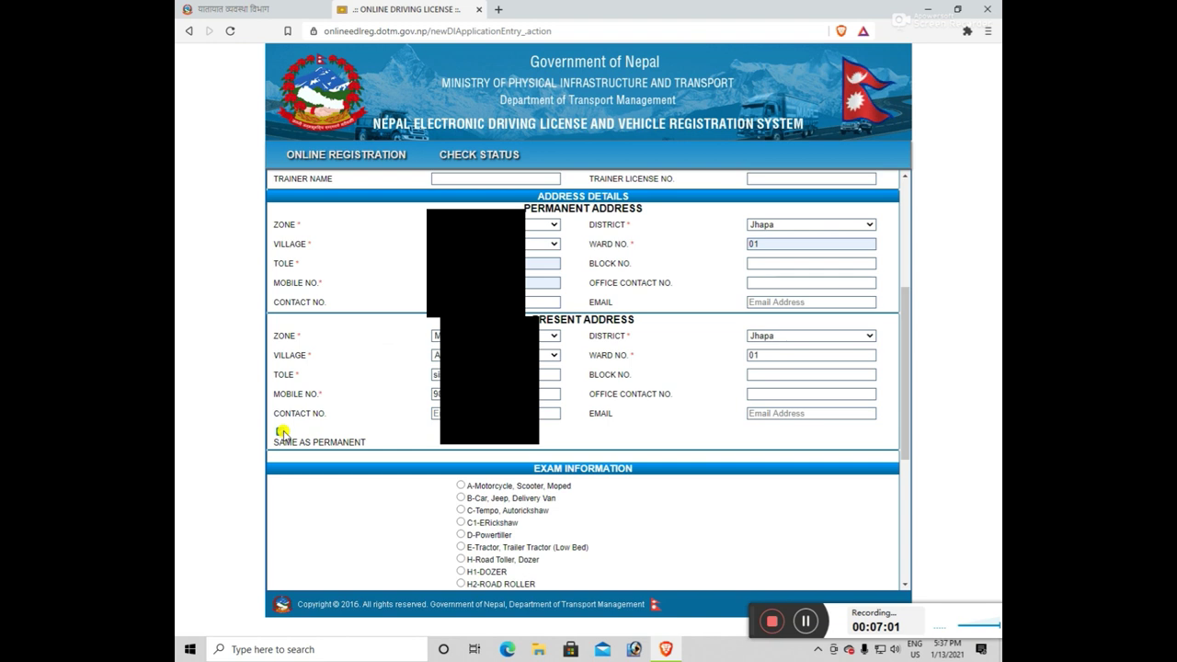
- Choose A-Motorcycle, Scooter, Moped as the license category in the exam information
{"action": "scroll", "coordinate": [732, 290], "scroll_direction": "down", "scroll_amount": 1}
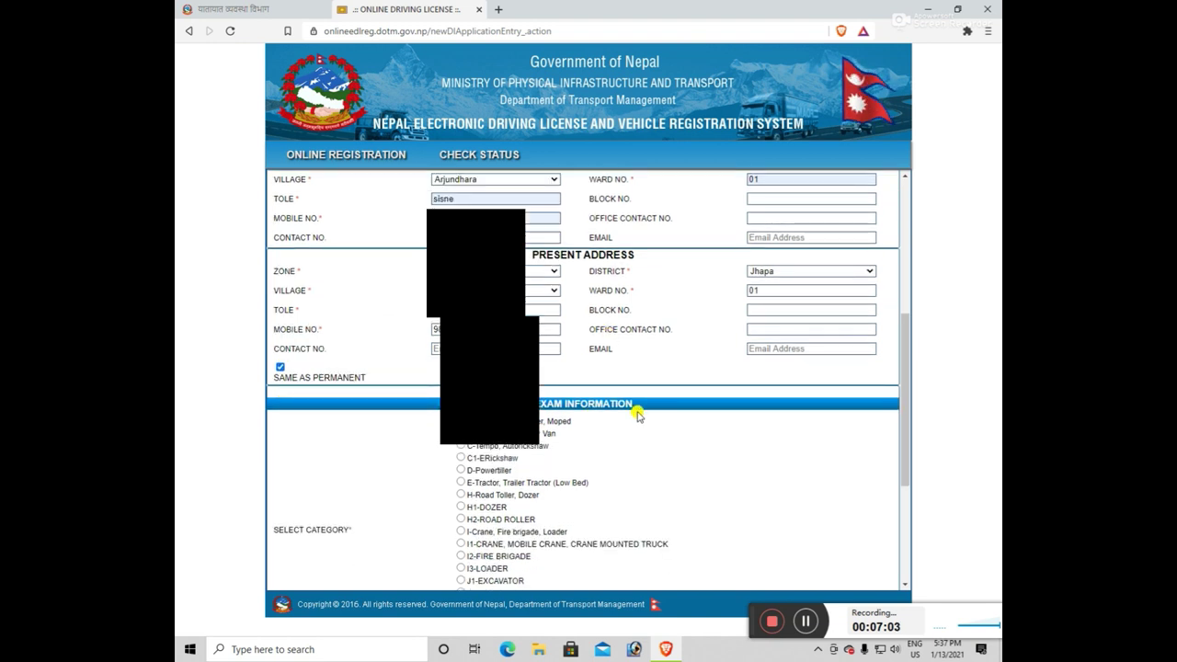
{"action": "scroll", "coordinate": [636, 413], "scroll_direction": "down", "scroll_amount": 2}
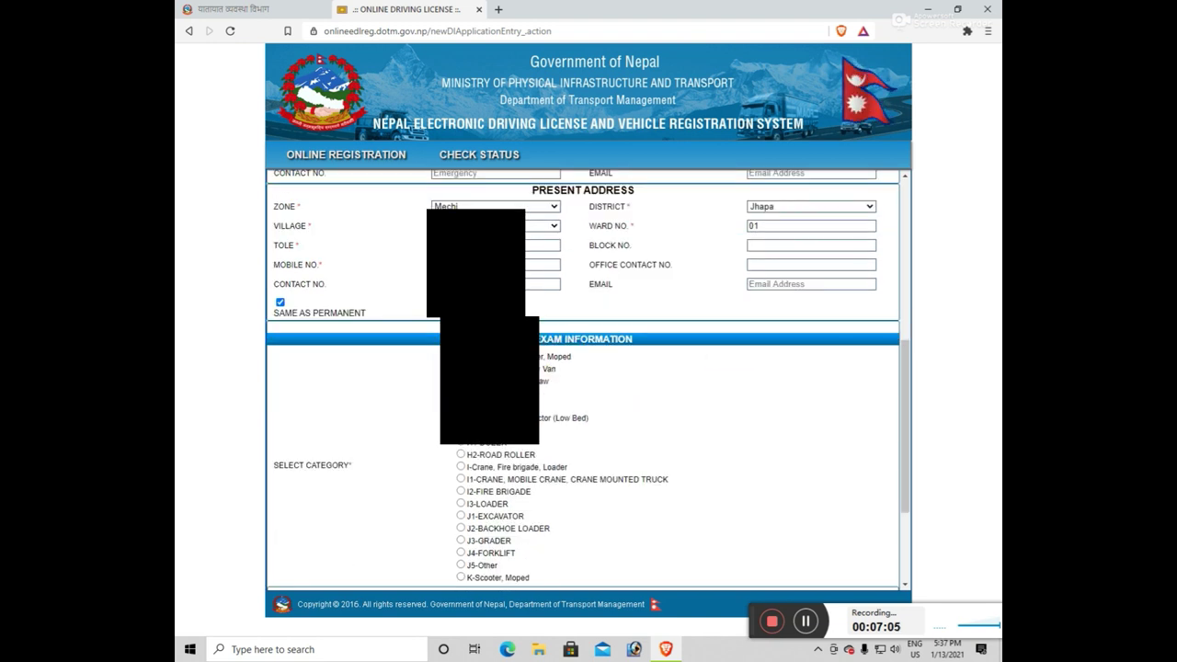
{"action": "scroll", "coordinate": [596, 401], "scroll_direction": "down", "scroll_amount": 3}
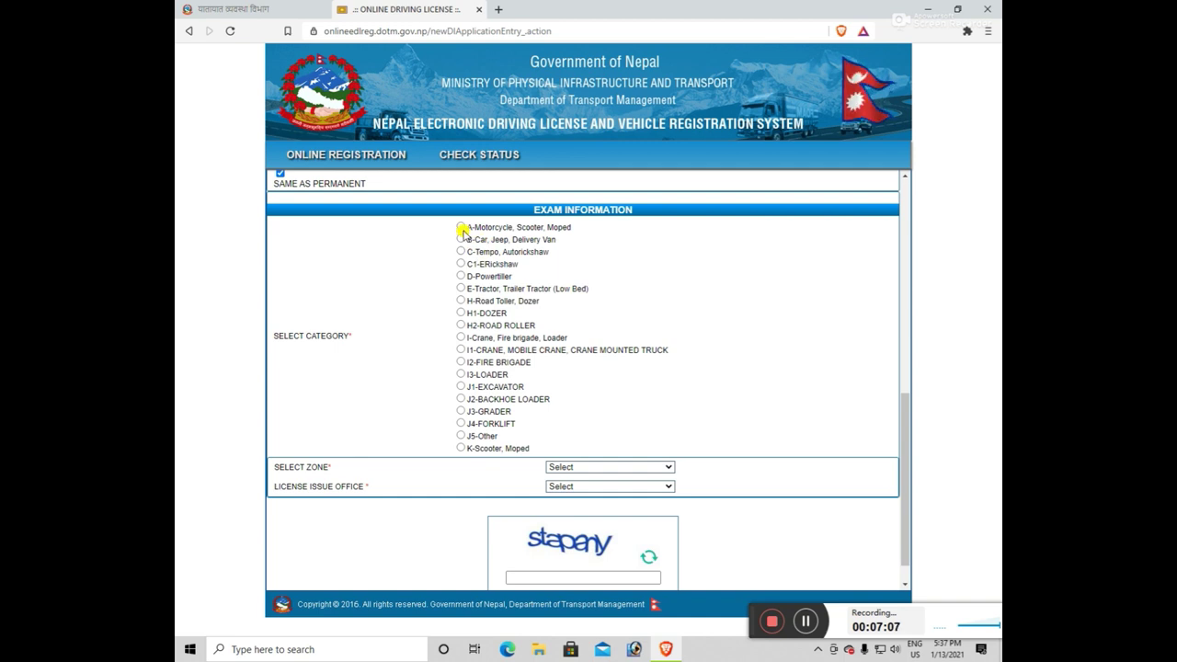
{"action": "left_click", "coordinate": [461, 227]}
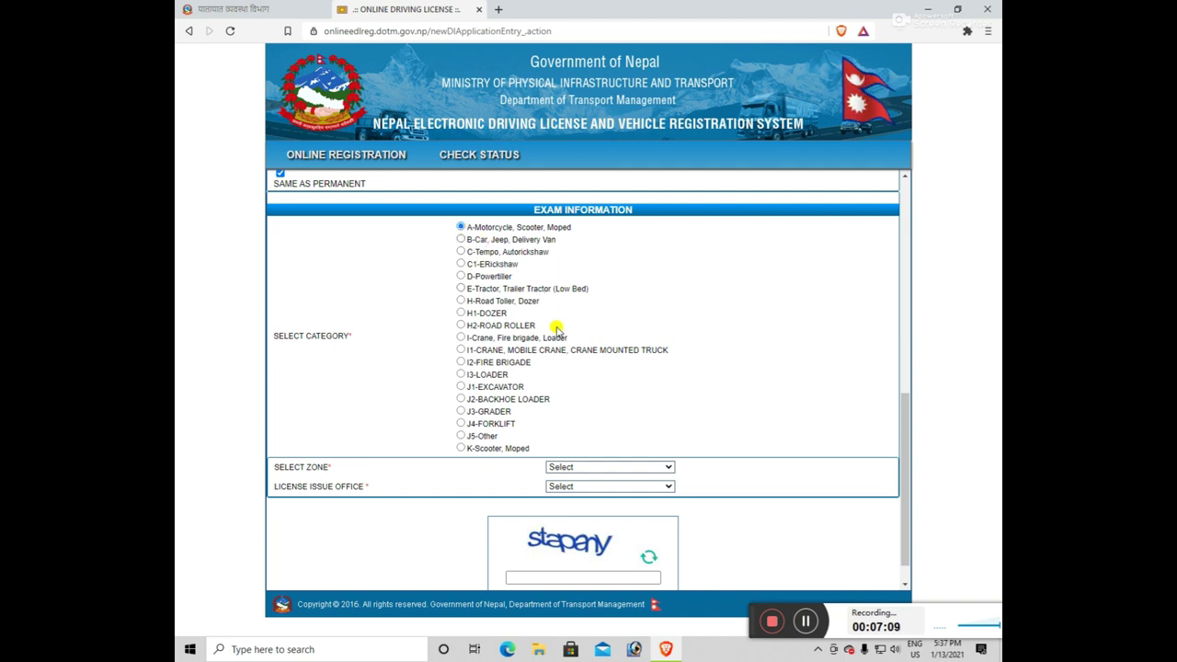
- Set the exam zone to Mechi and the license issue office to Mechi,Birtamode
{"action": "left_click", "coordinate": [622, 468]}
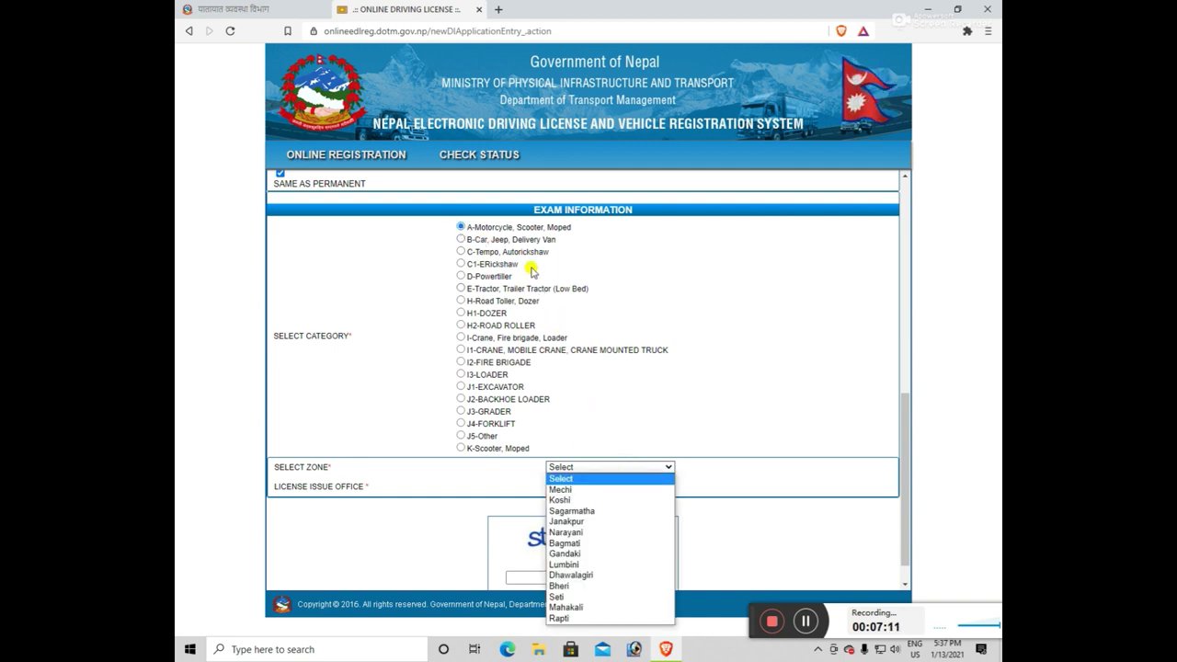
{"action": "scroll", "coordinate": [678, 275], "scroll_direction": "down", "scroll_amount": 1}
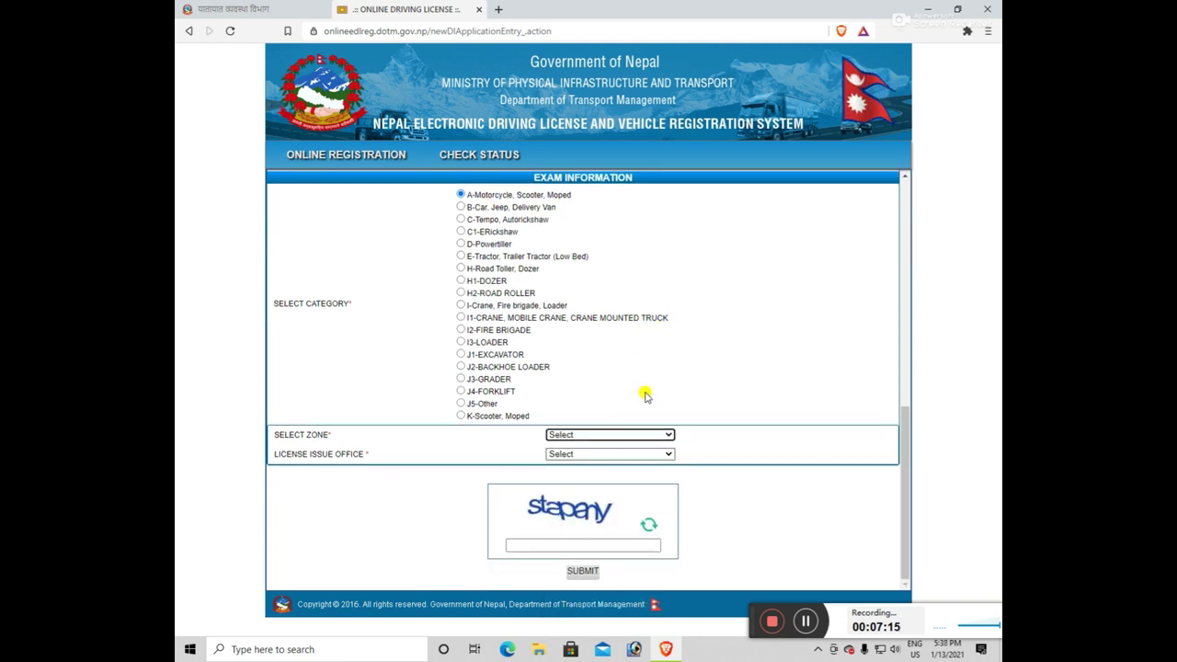
{"action": "left_click", "coordinate": [634, 434]}
{"action": "left_click", "coordinate": [373, 444]}
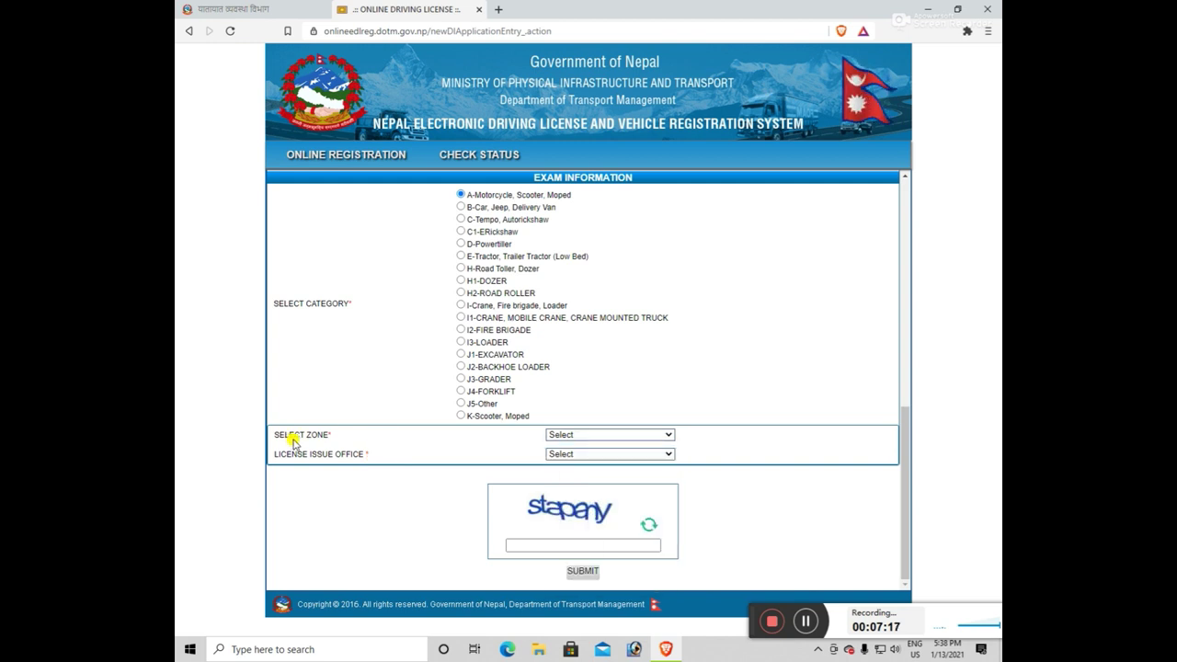
{"action": "left_click", "coordinate": [596, 436]}
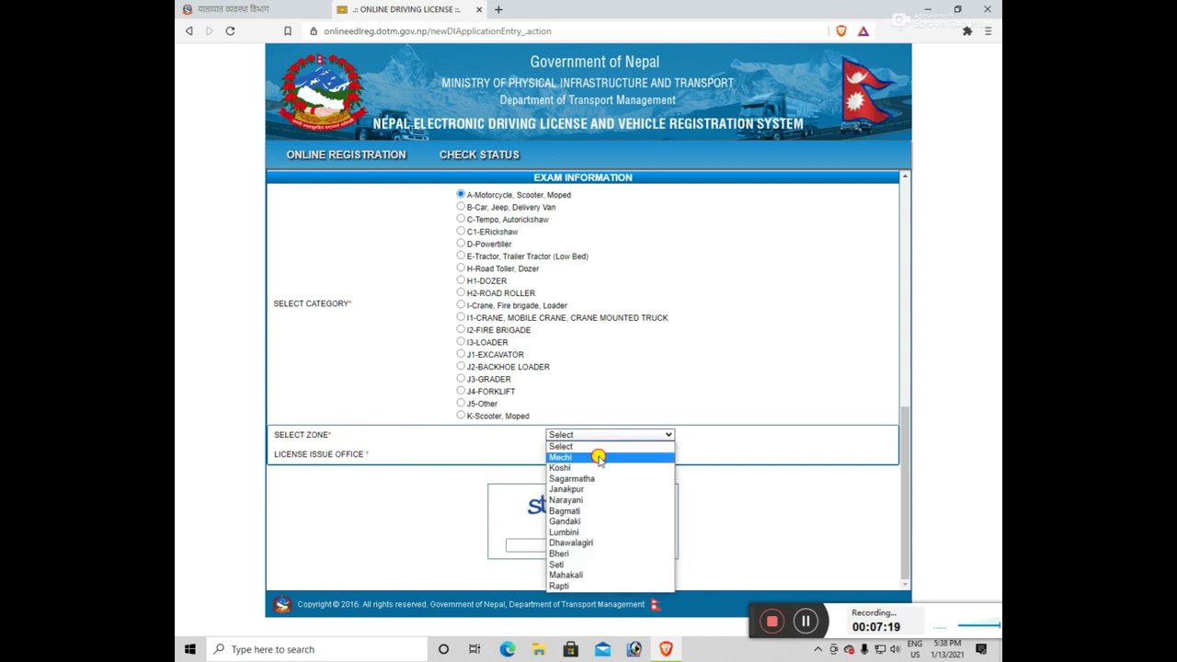
{"action": "left_click", "coordinate": [599, 457]}
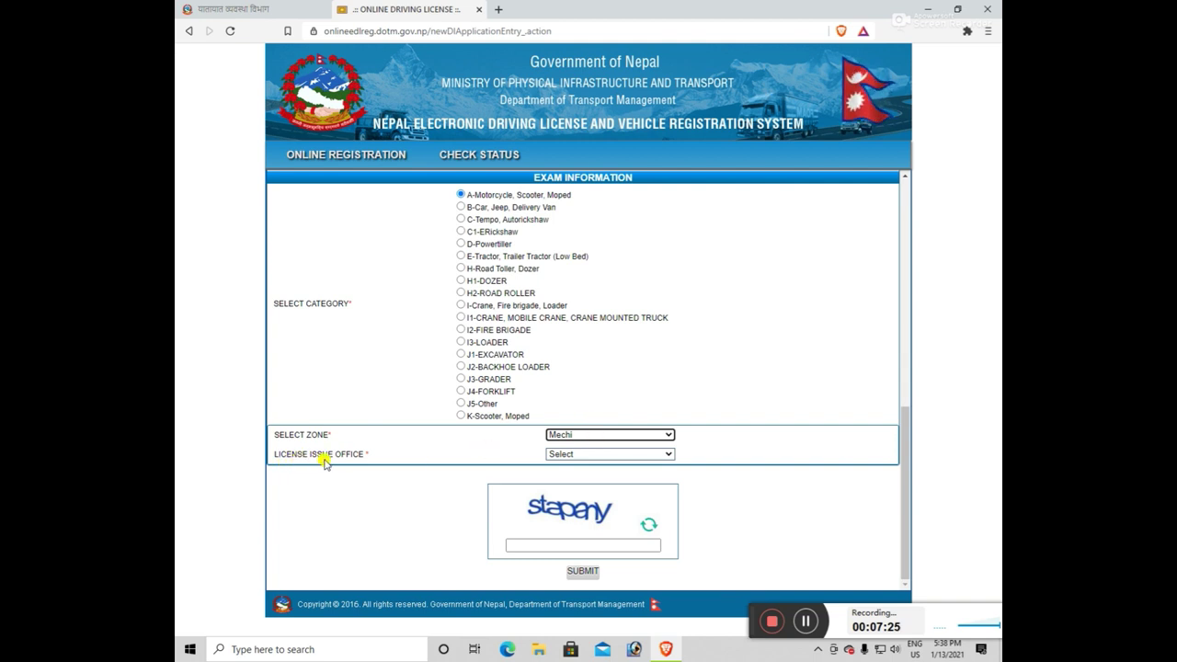
{"action": "left_click", "coordinate": [564, 453]}
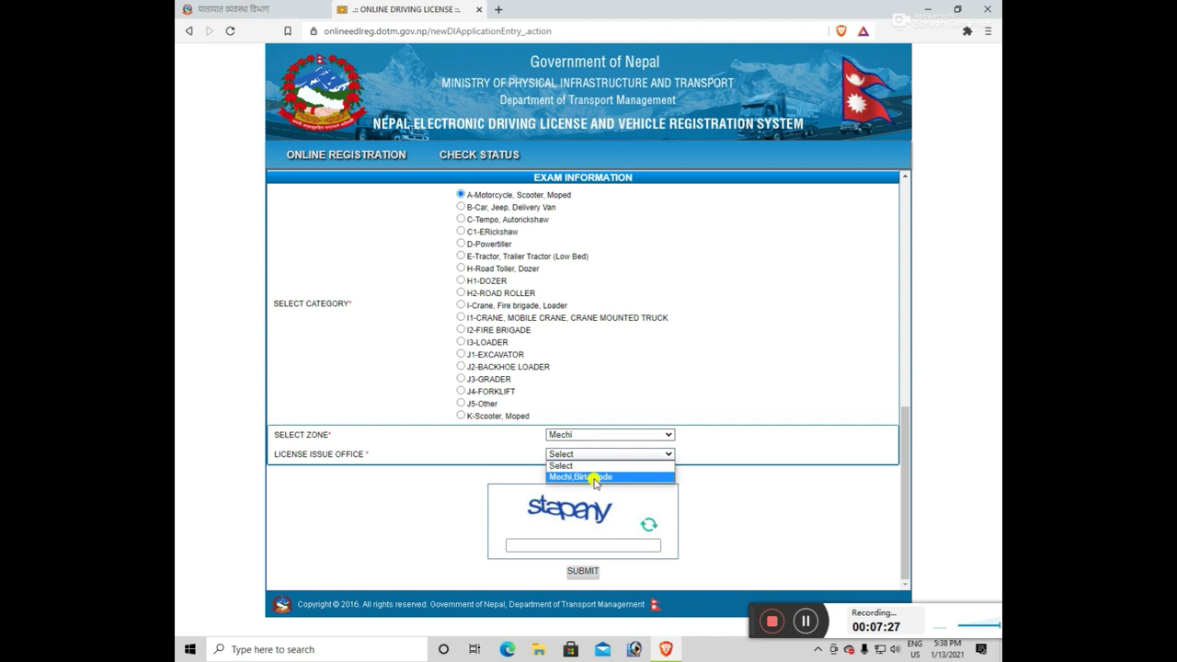
{"action": "left_click", "coordinate": [594, 478]}
- Enter the CAPTCHA verification text, check over the form, and submit it with confirmation
{"action": "left_click", "coordinate": [583, 546]}
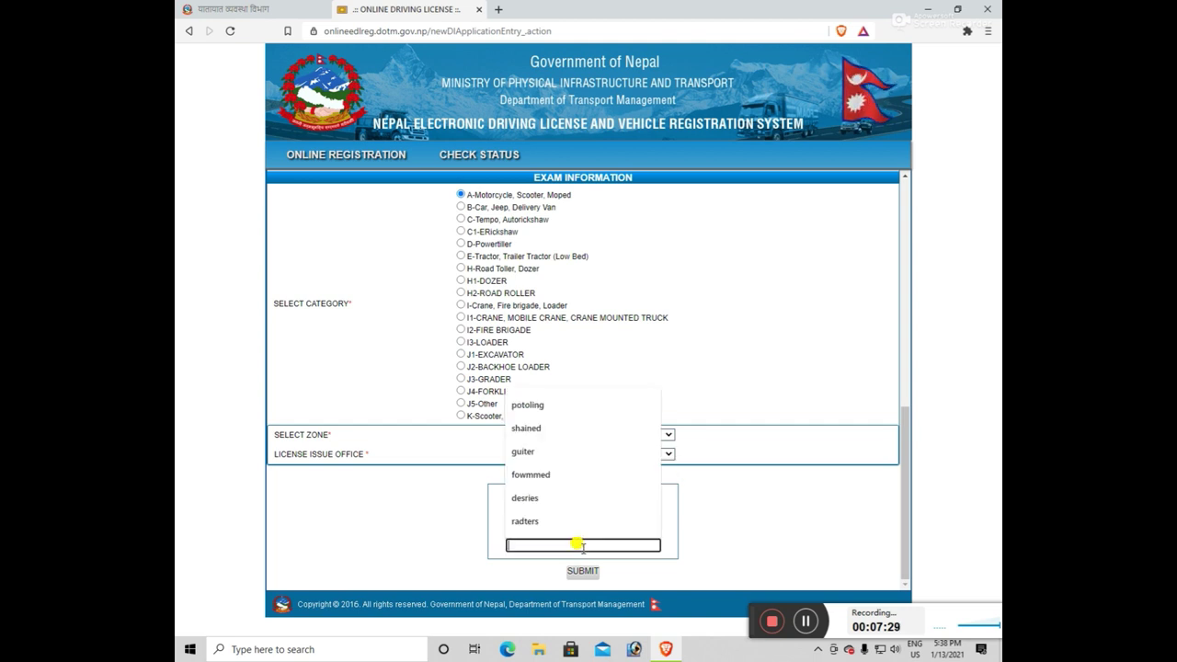
{"action": "type", "text": "sta"}
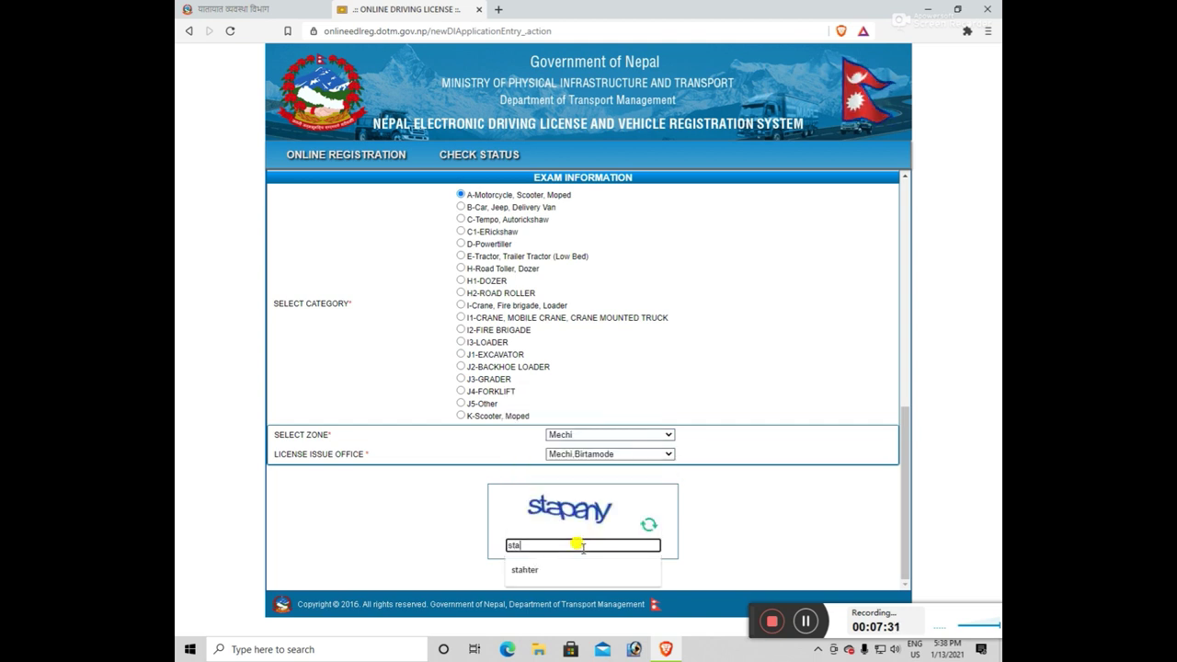
{"action": "type", "text": "pany"}
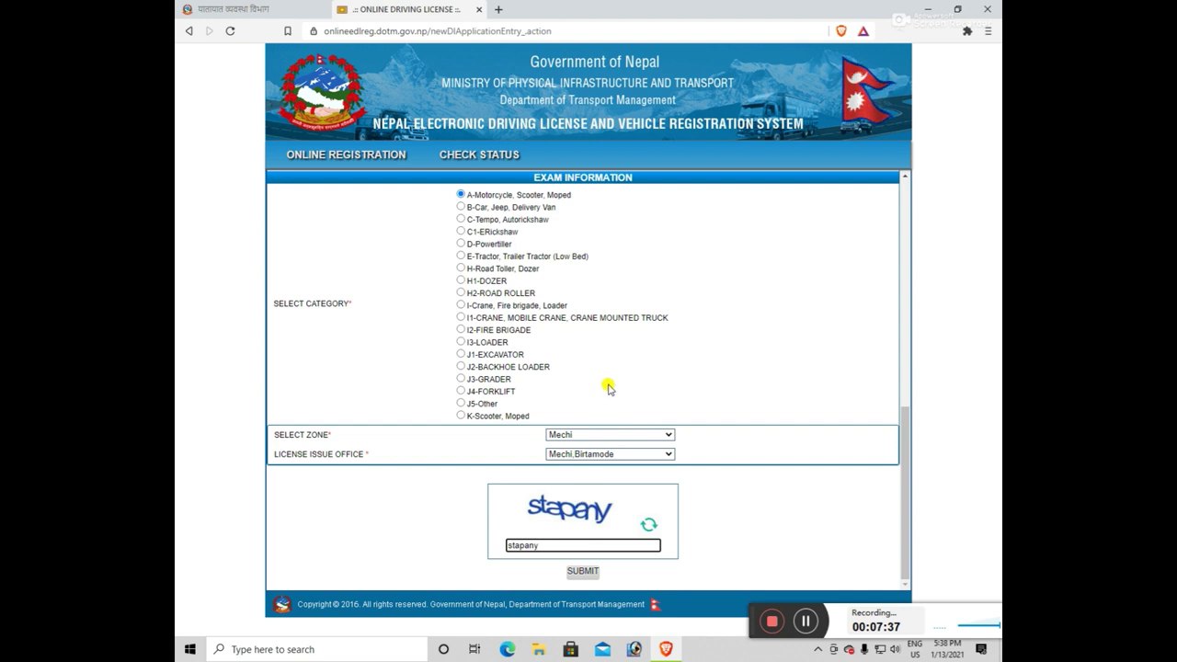
{"action": "scroll", "coordinate": [610, 386], "scroll_direction": "up", "scroll_amount": 8}
{"action": "scroll", "coordinate": [532, 315], "scroll_direction": "down", "scroll_amount": 8}
{"action": "left_click", "coordinate": [574, 571]}
{"action": "left_click", "coordinate": [651, 99]}
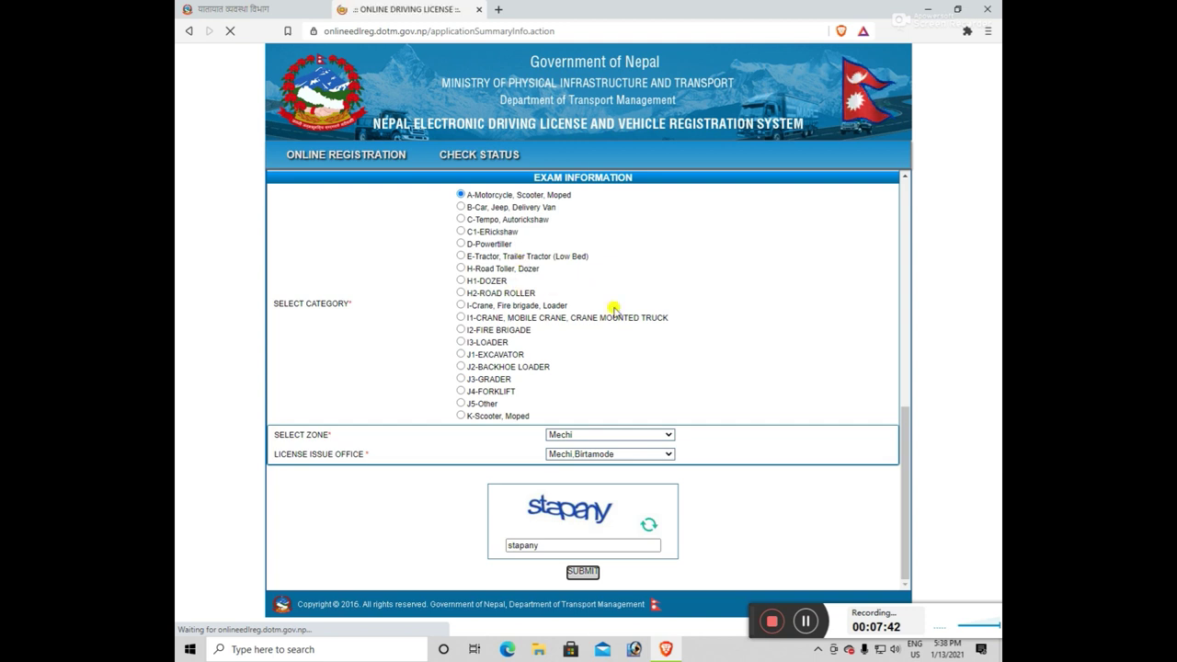
- Check over the demographic, address and exam details in the registration summary, and save the details with confirmation
{"action": "scroll", "coordinate": [543, 313], "scroll_direction": "down", "scroll_amount": 1}
{"action": "scroll", "coordinate": [538, 267], "scroll_direction": "up", "scroll_amount": 1}
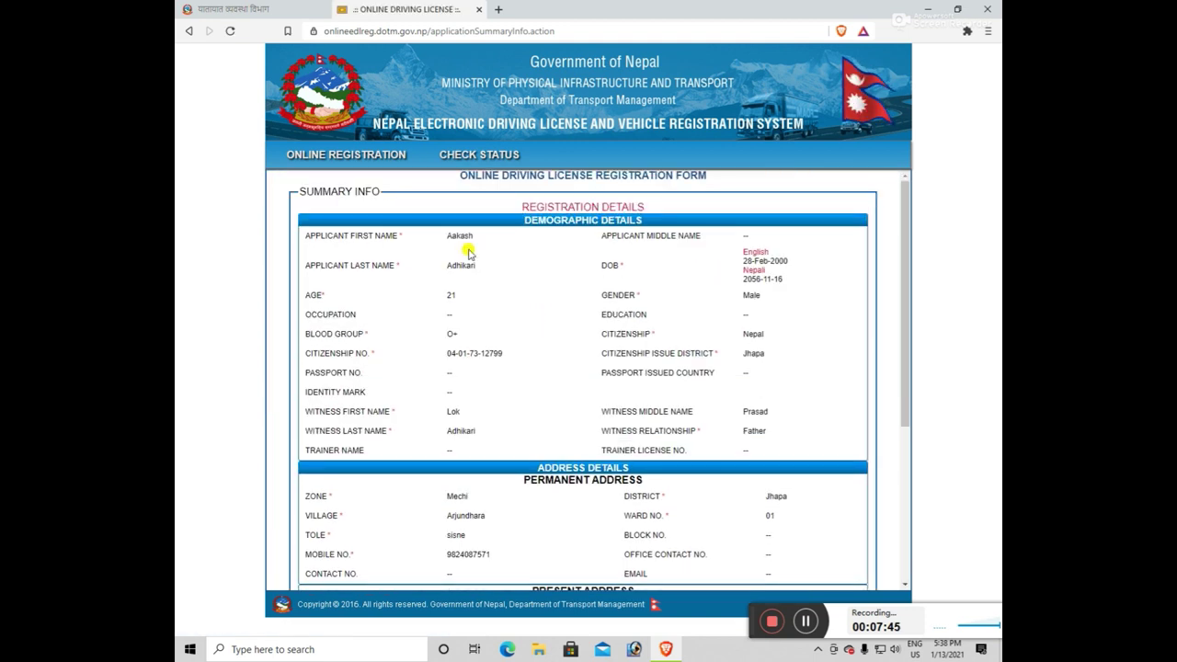
{"action": "scroll", "coordinate": [549, 204], "scroll_direction": "down", "scroll_amount": 3}
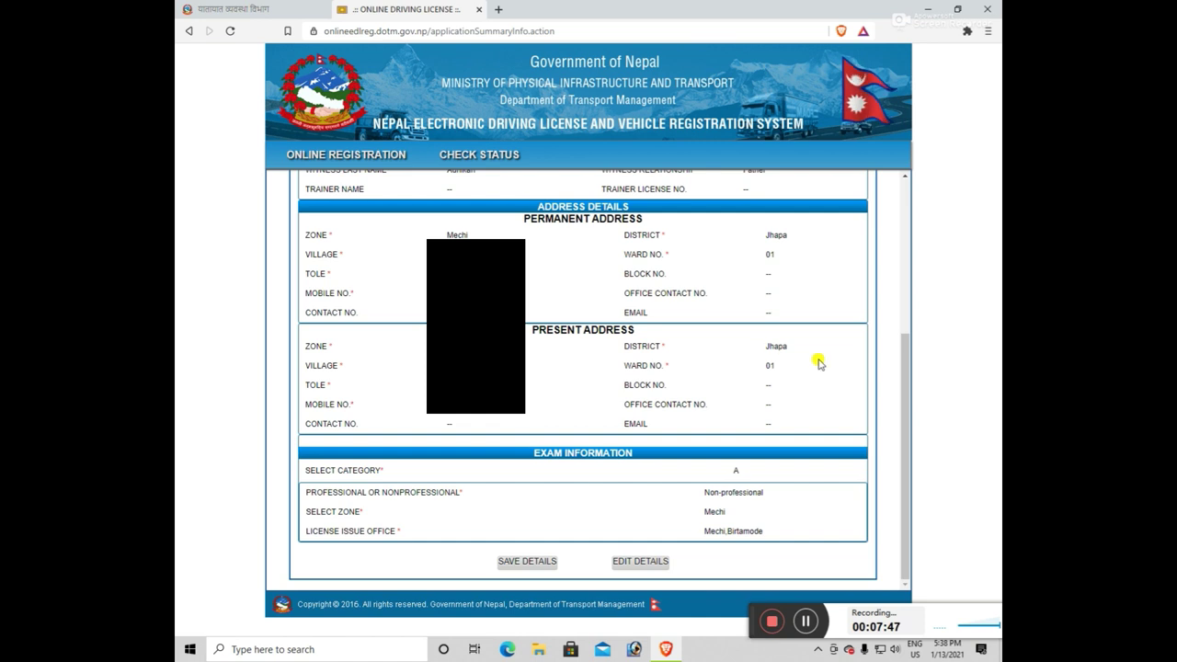
{"action": "scroll", "coordinate": [688, 349], "scroll_direction": "up", "scroll_amount": 5}
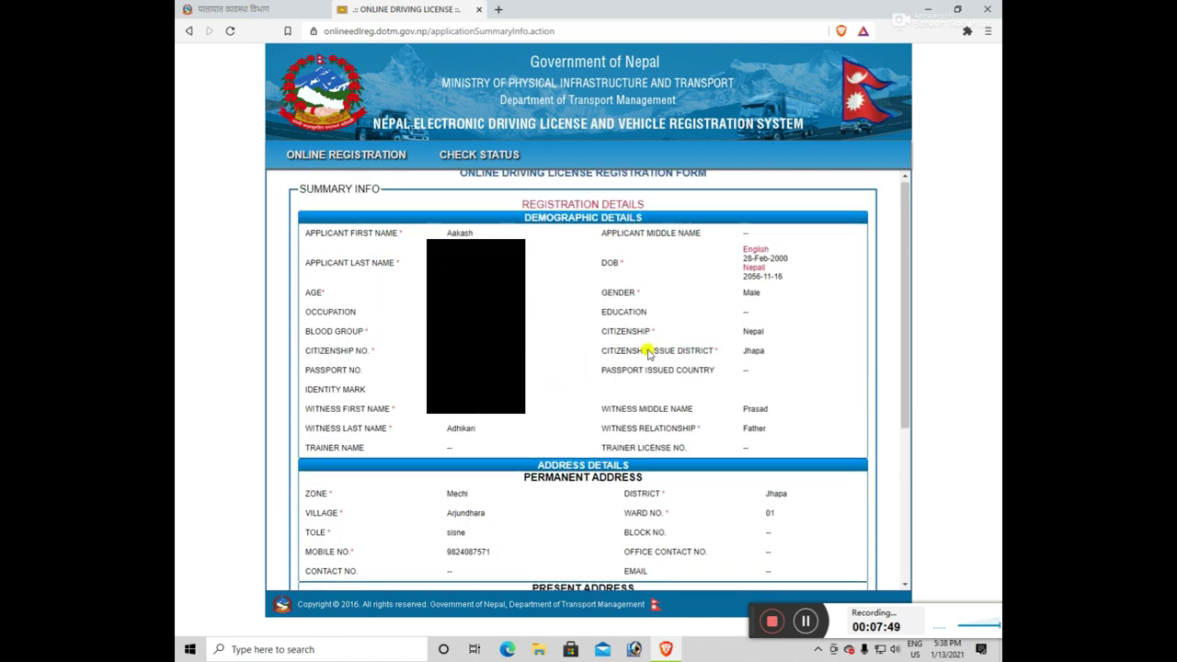
{"action": "scroll", "coordinate": [664, 358], "scroll_direction": "down", "scroll_amount": 4}
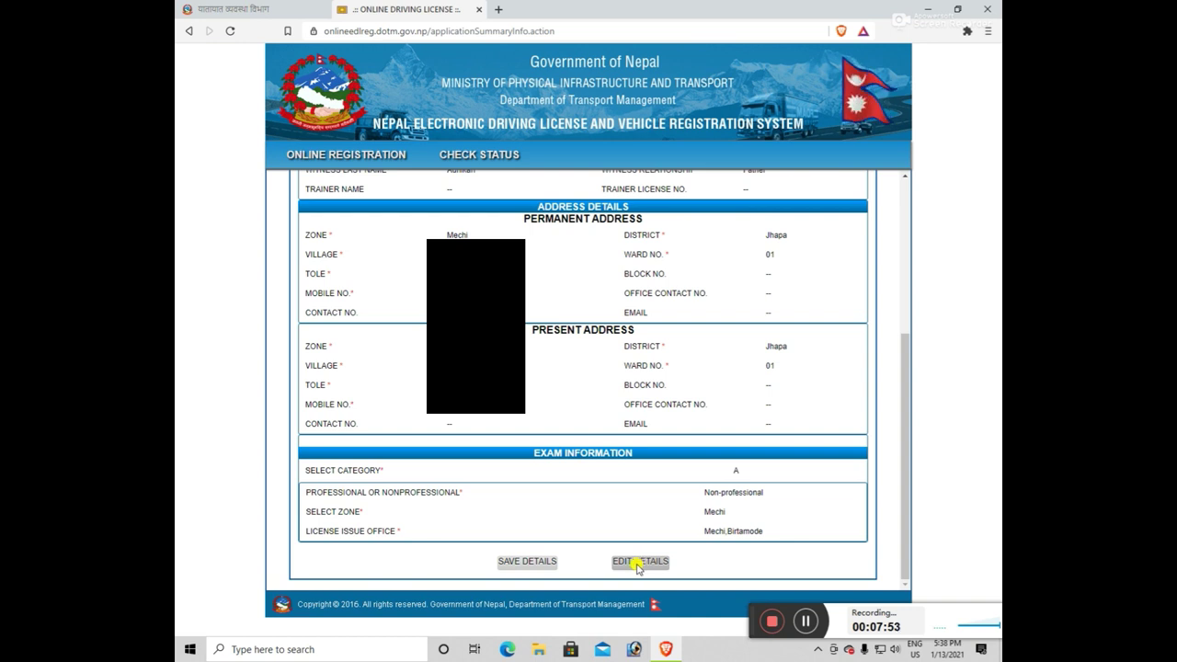
{"action": "left_click", "coordinate": [518, 563]}
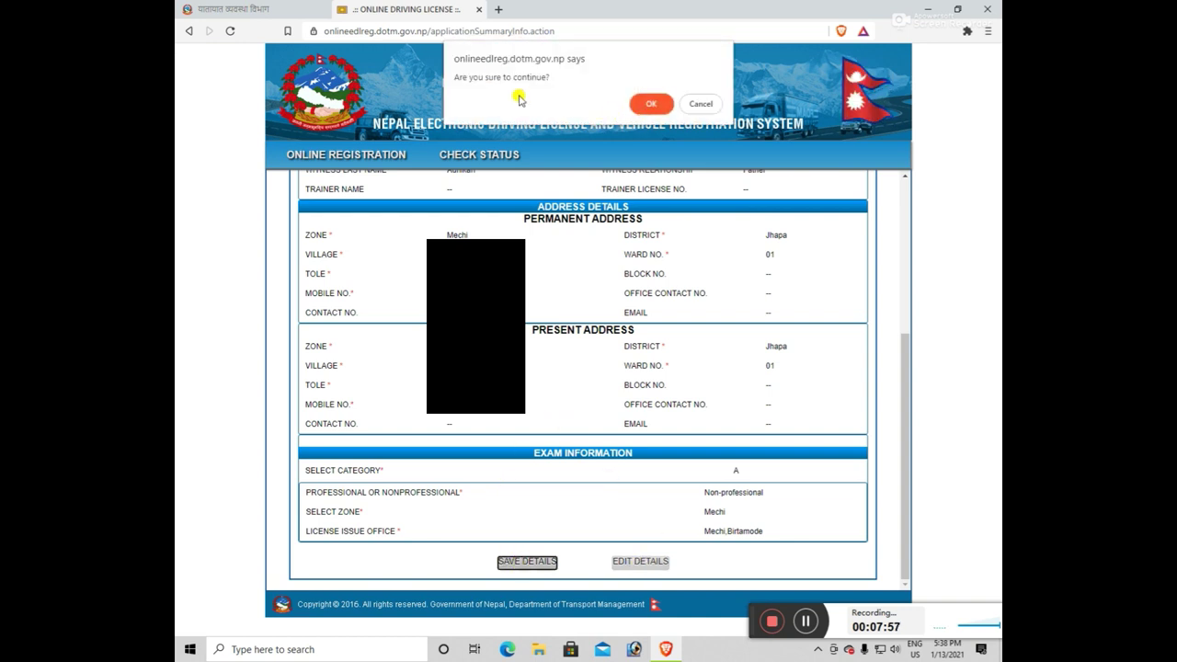
{"action": "left_click", "coordinate": [646, 104]}
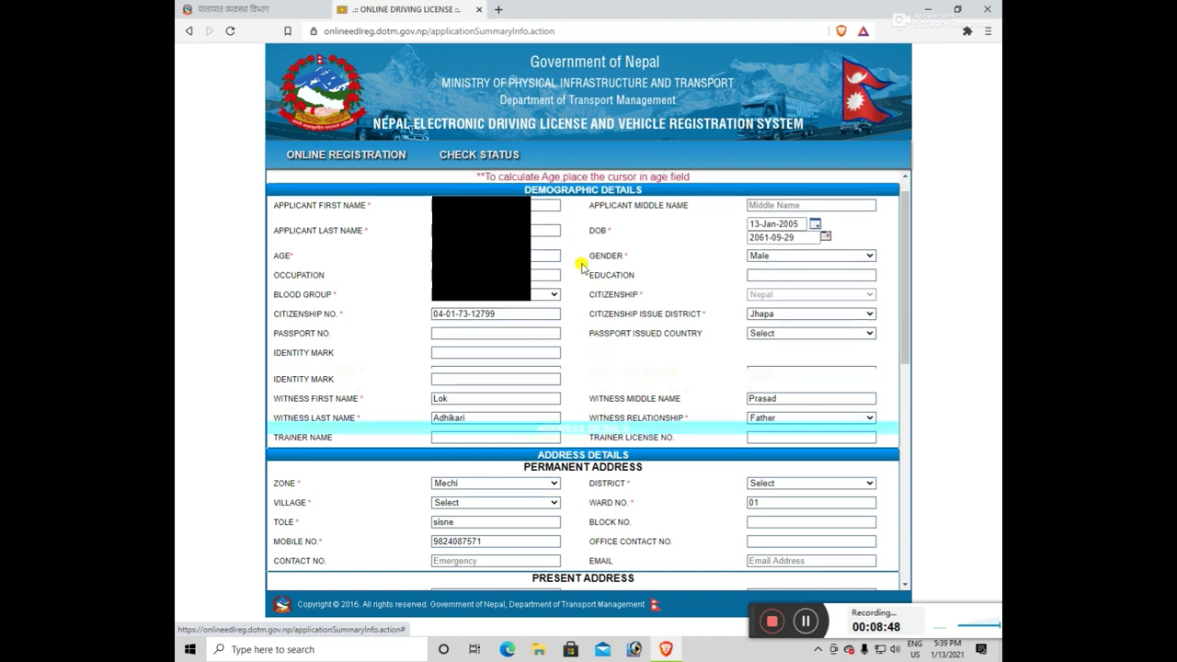
- Look over the registration form, and switch to Adobe Reader to examine the driving license registration details in ApplicationDetails.pdf
{"action": "scroll", "coordinate": [584, 272], "scroll_direction": "down", "scroll_amount": 3}
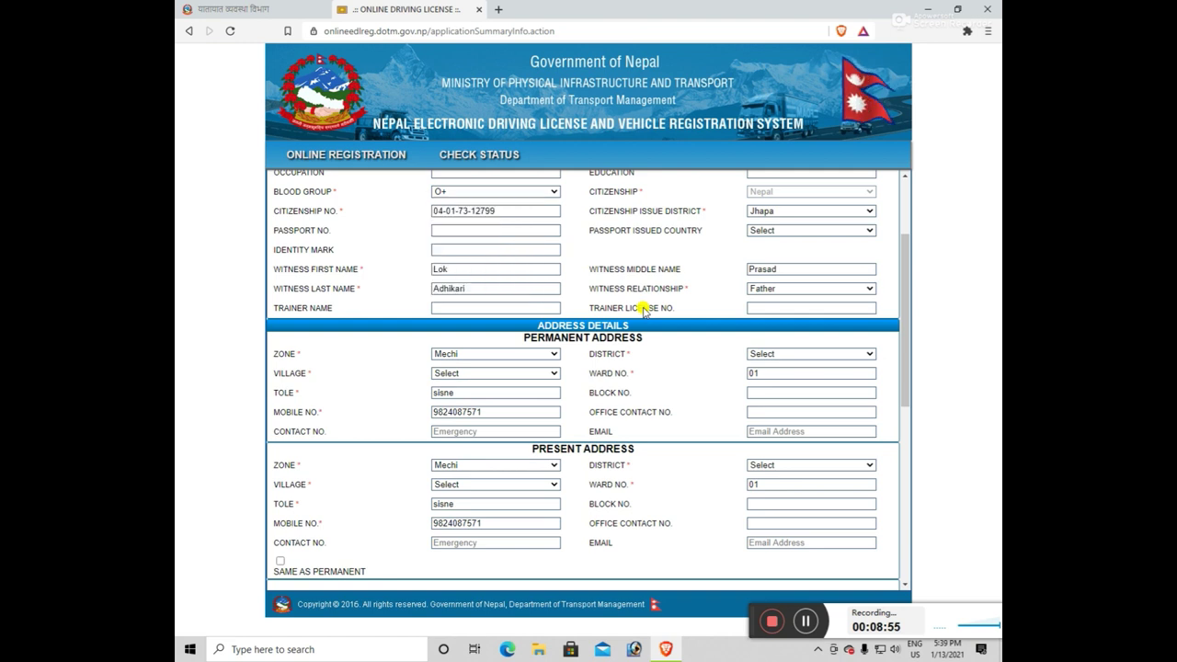
{"action": "left_click", "coordinate": [928, 9]}
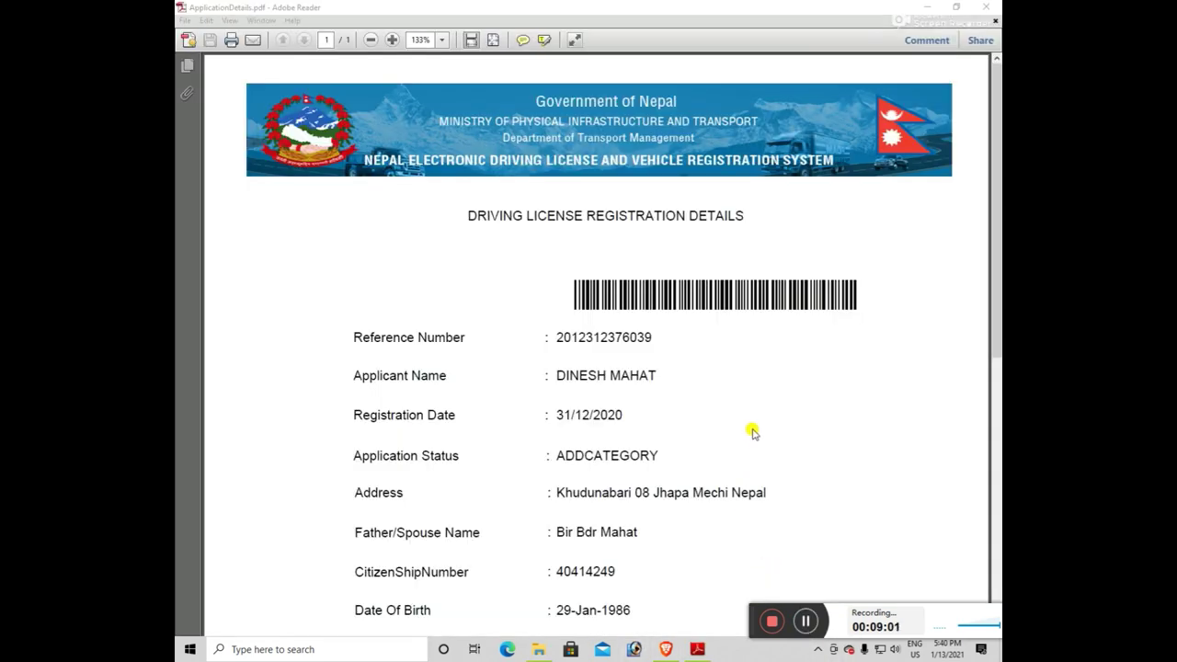
{"action": "scroll", "coordinate": [751, 428], "scroll_direction": "down", "scroll_amount": 2}
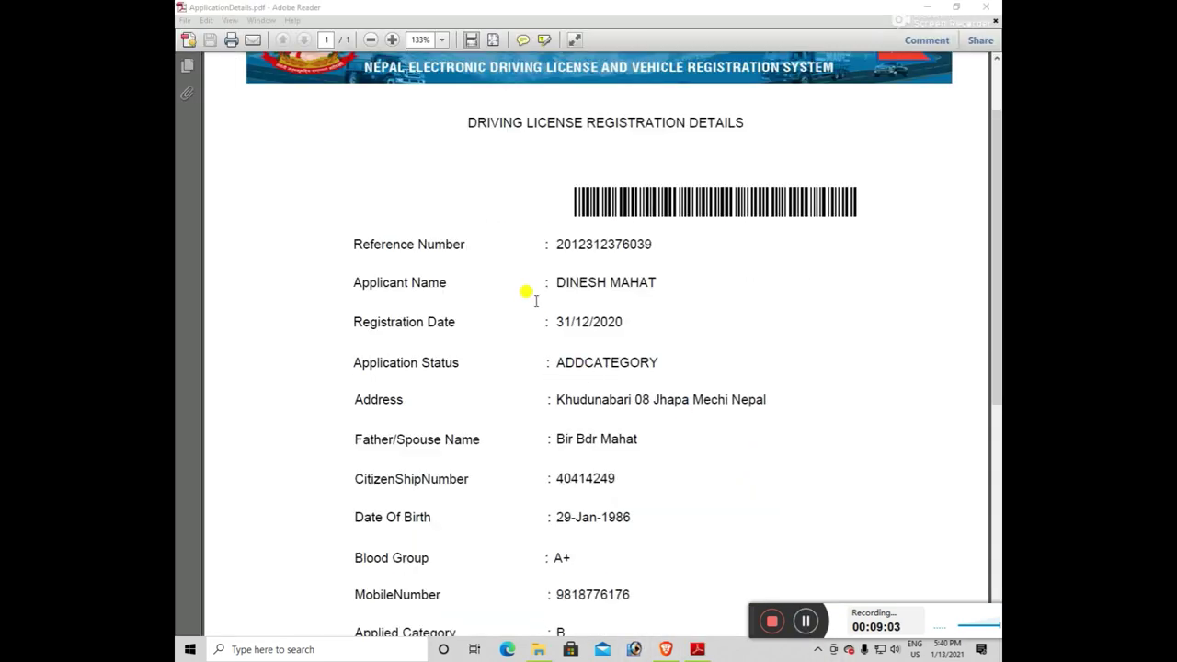
{"action": "scroll", "coordinate": [723, 360], "scroll_direction": "down", "scroll_amount": 6}
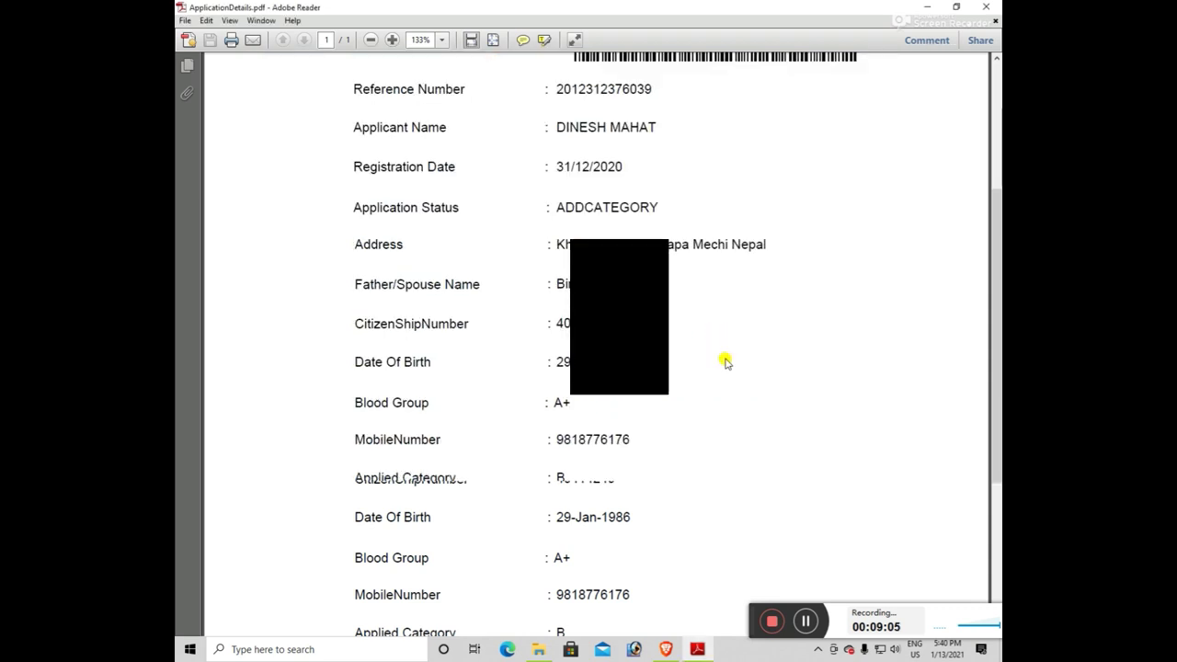
{"action": "left_click_drag", "start_coordinate": [993, 375], "coordinate": [997, 226]}
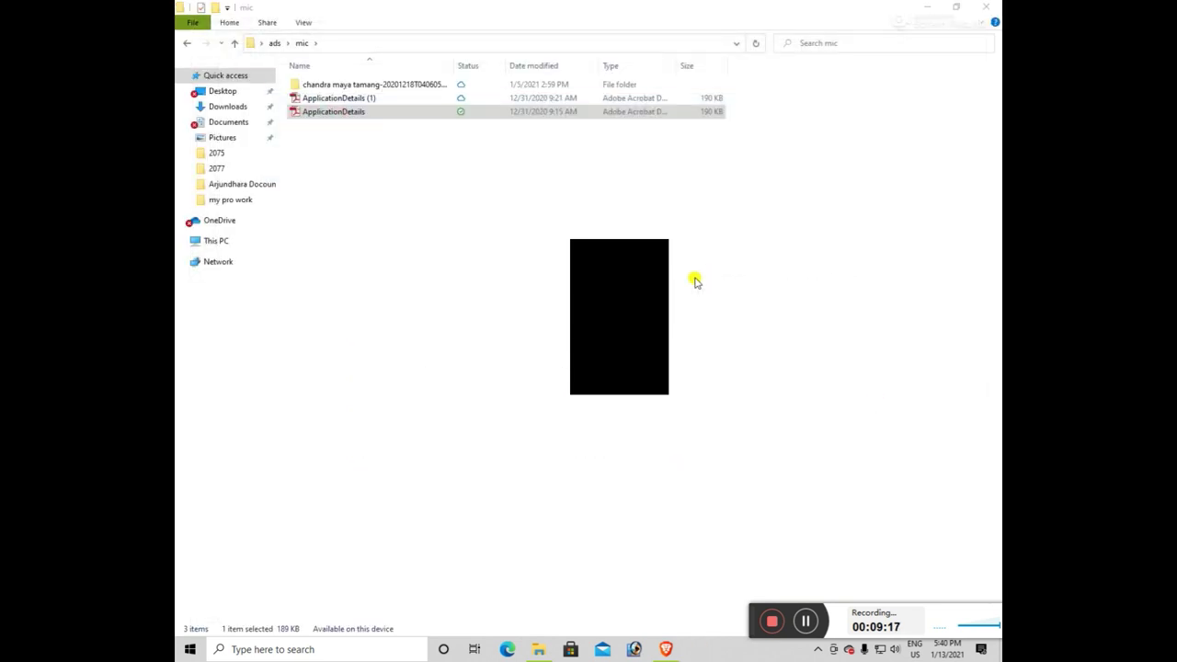
- Reopen ApplicationDetails from the mic folder to read the office visit details and required documents, close it, and return to the browser's registration form
{"action": "double_click", "coordinate": [543, 112]}
{"action": "scroll", "coordinate": [683, 246], "scroll_direction": "down", "scroll_amount": 5}
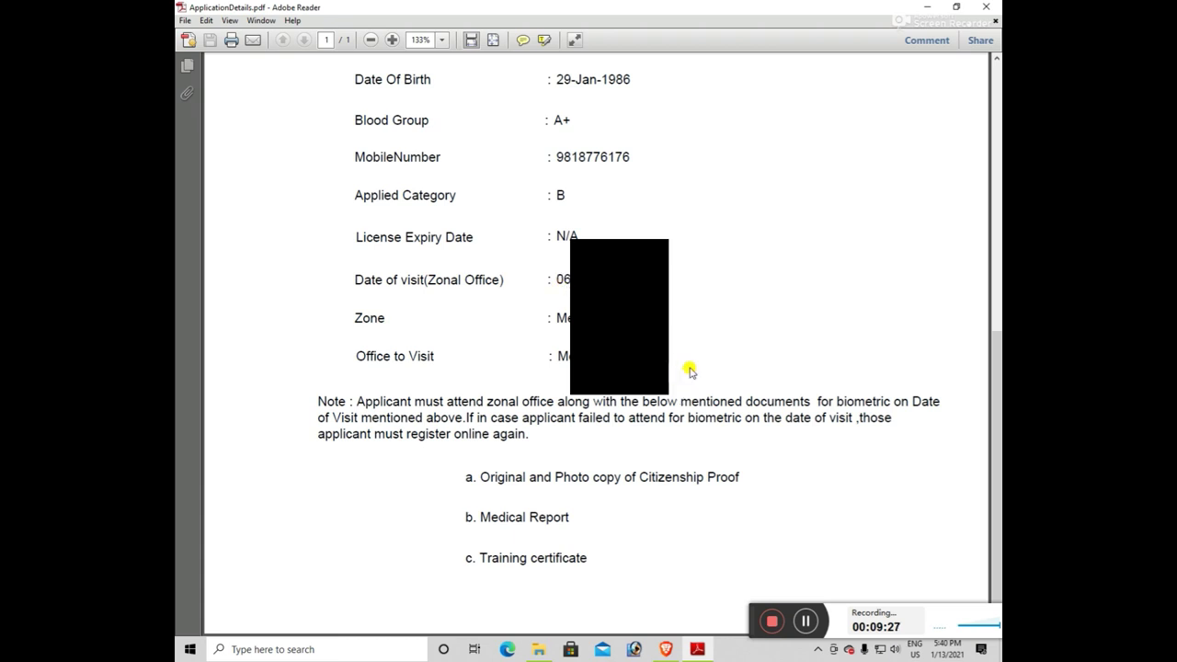
{"action": "left_click", "coordinate": [985, 6]}
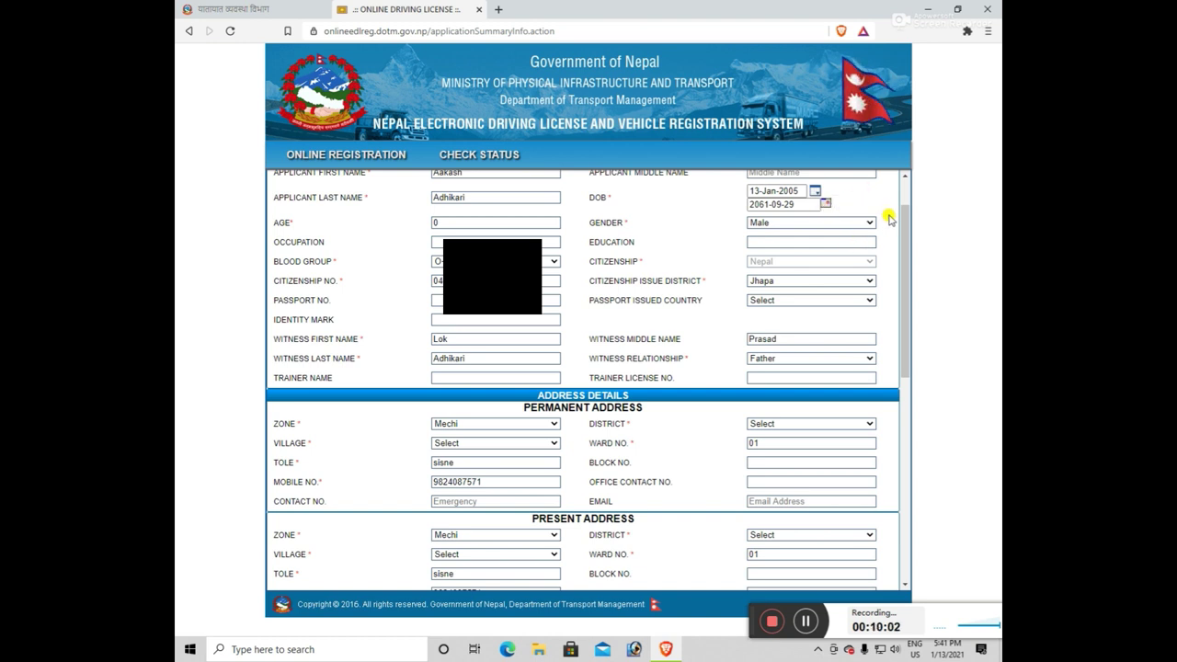
{"action": "left_click_drag", "start_coordinate": [910, 242], "coordinate": [912, 232]}
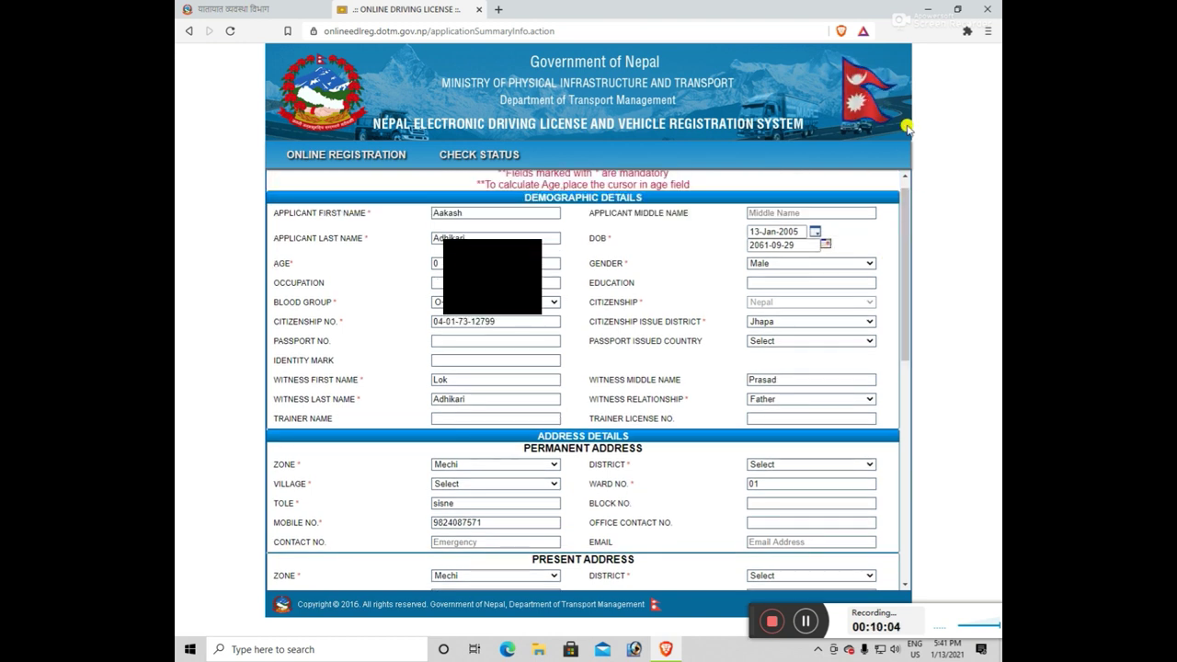